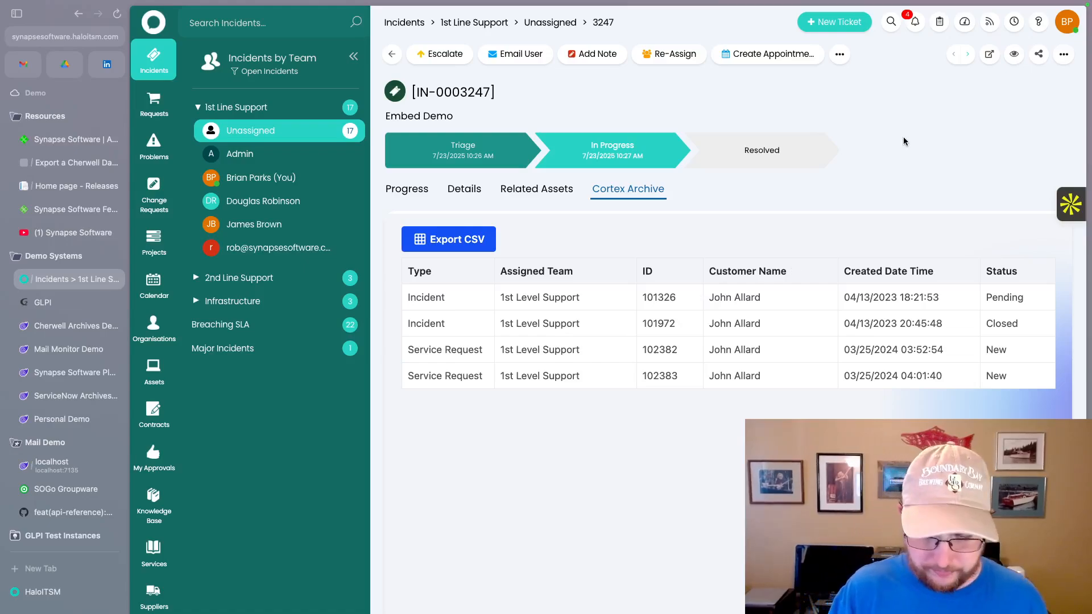
# - Zoom the browser out on incident IN-0003247 'Embed Demo' to reveal the end-user details
pyautogui.hotkey('ctrl', '-')
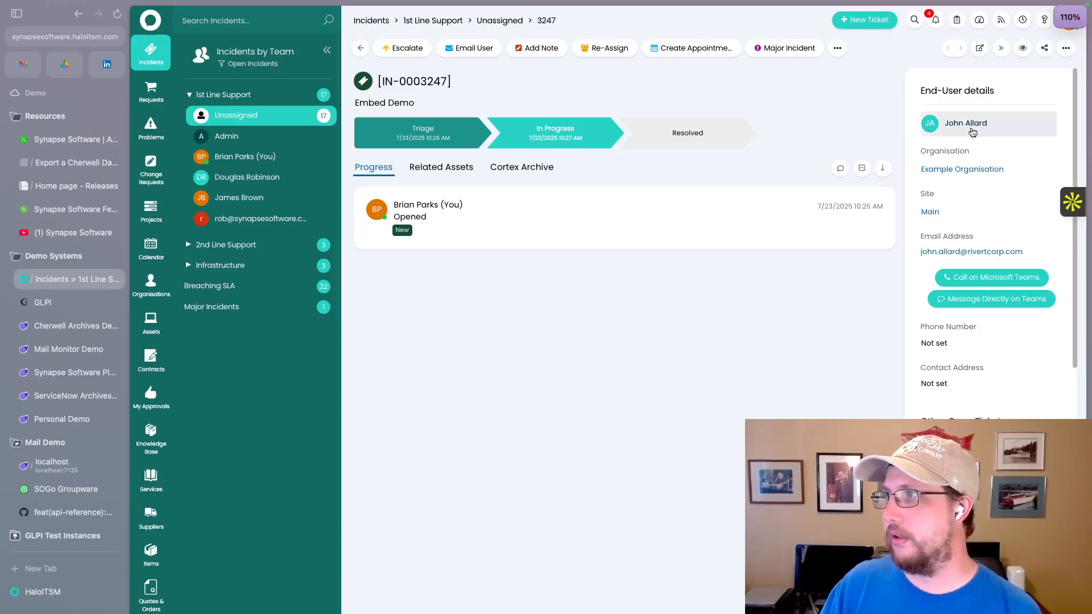
# - Show the Cortex Archive tab and reload it past the error to list four archived tickets
pyautogui.click(522, 170)
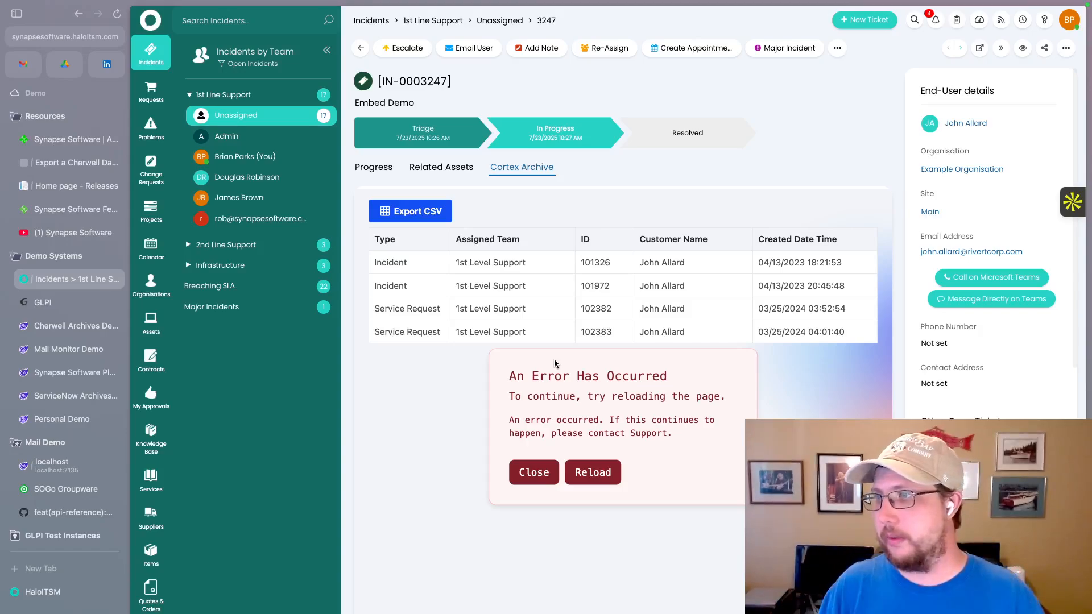
pyautogui.click(586, 472)
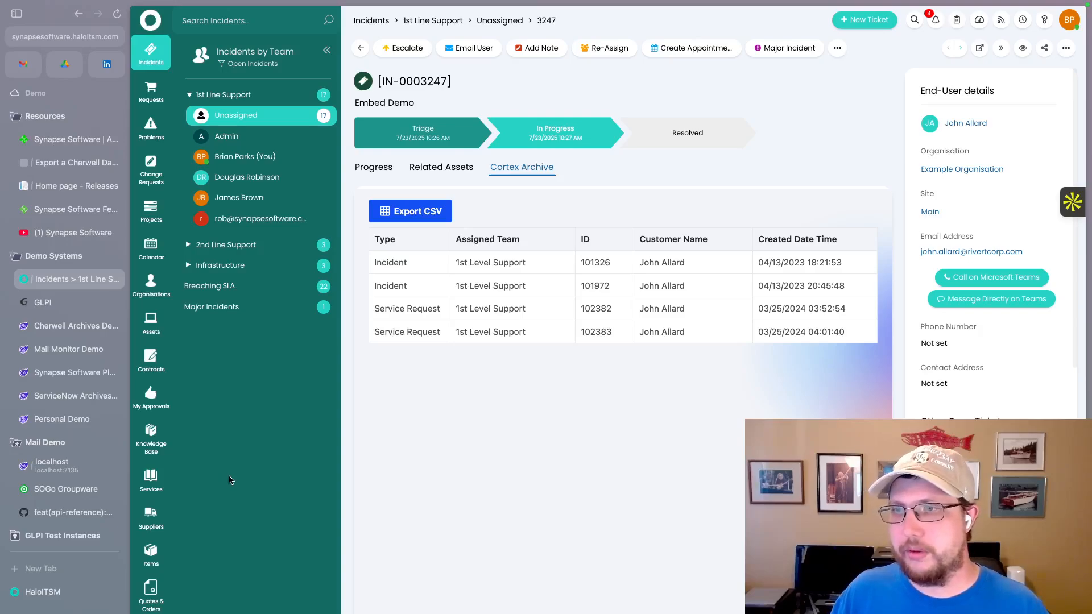
# - Start a new tab under Configuration > Custom Objects > Custom Tabs
pyautogui.scroll(-4, 152, 528)
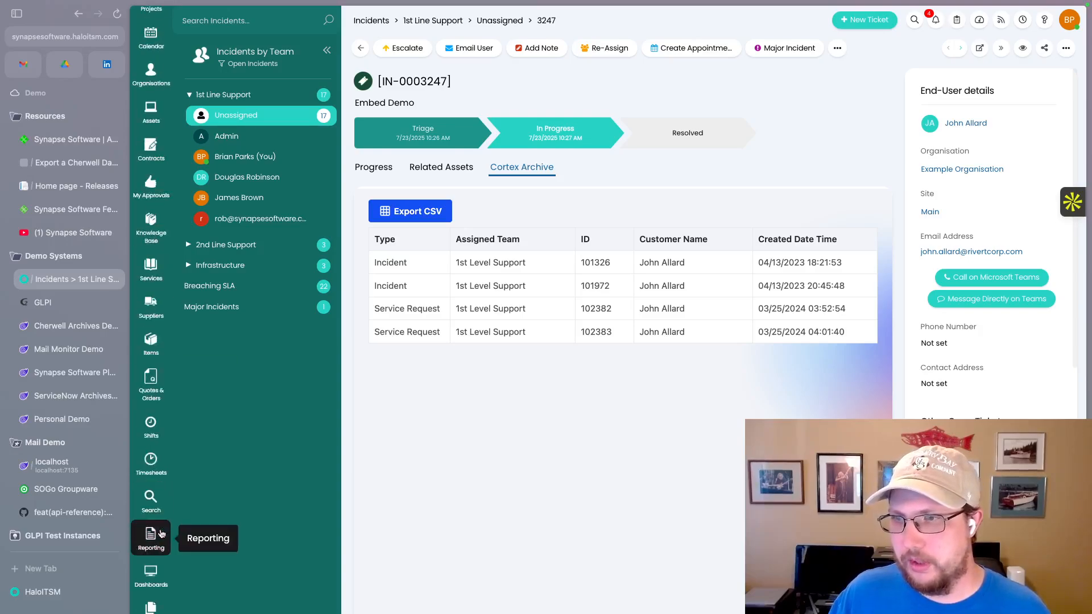
pyautogui.click(151, 607)
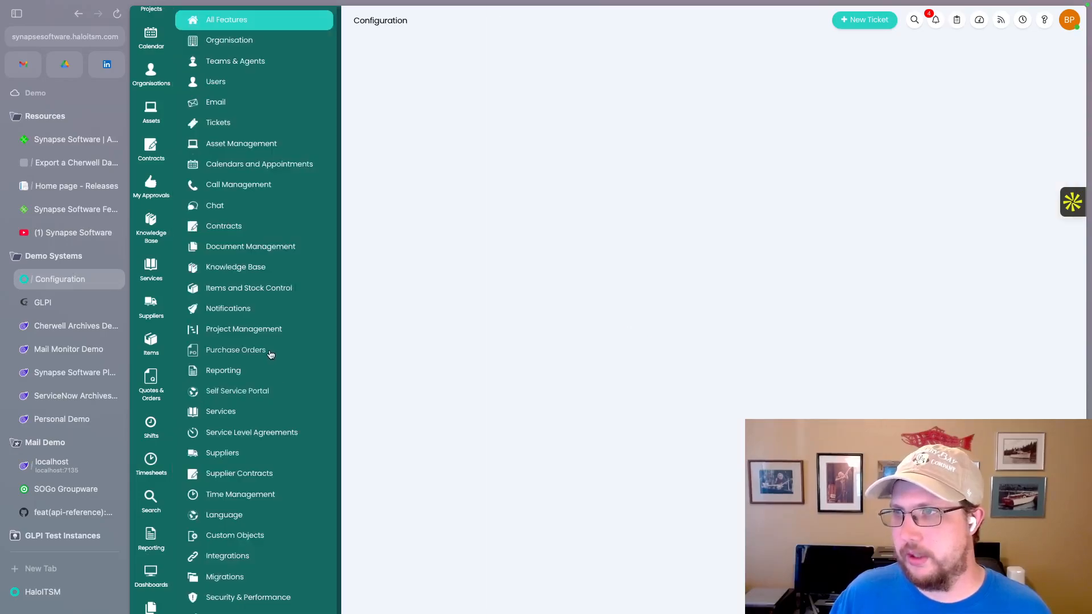
pyautogui.click(238, 536)
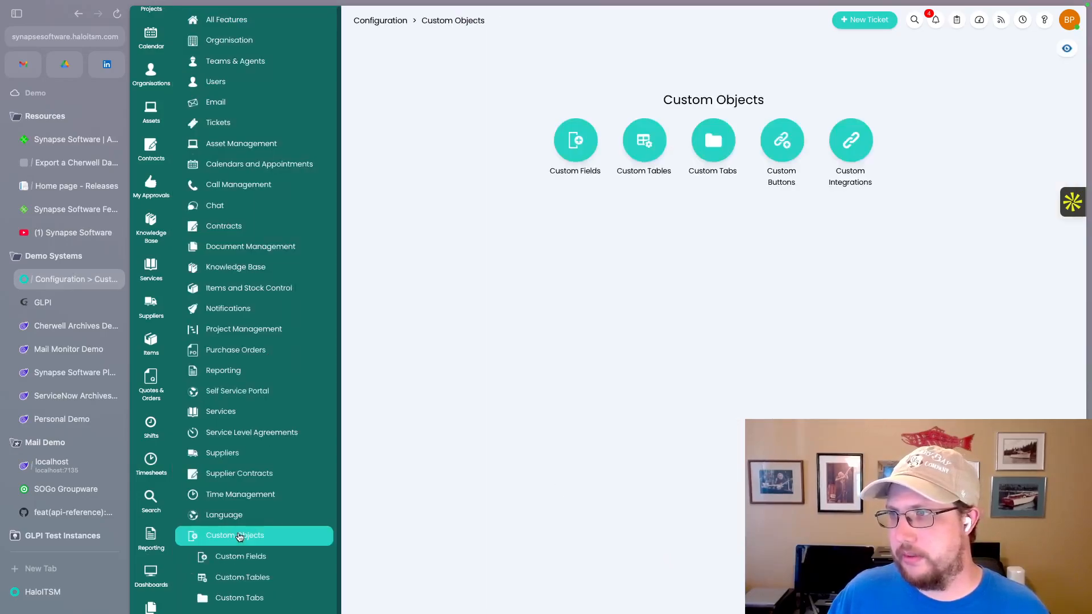
pyautogui.click(713, 150)
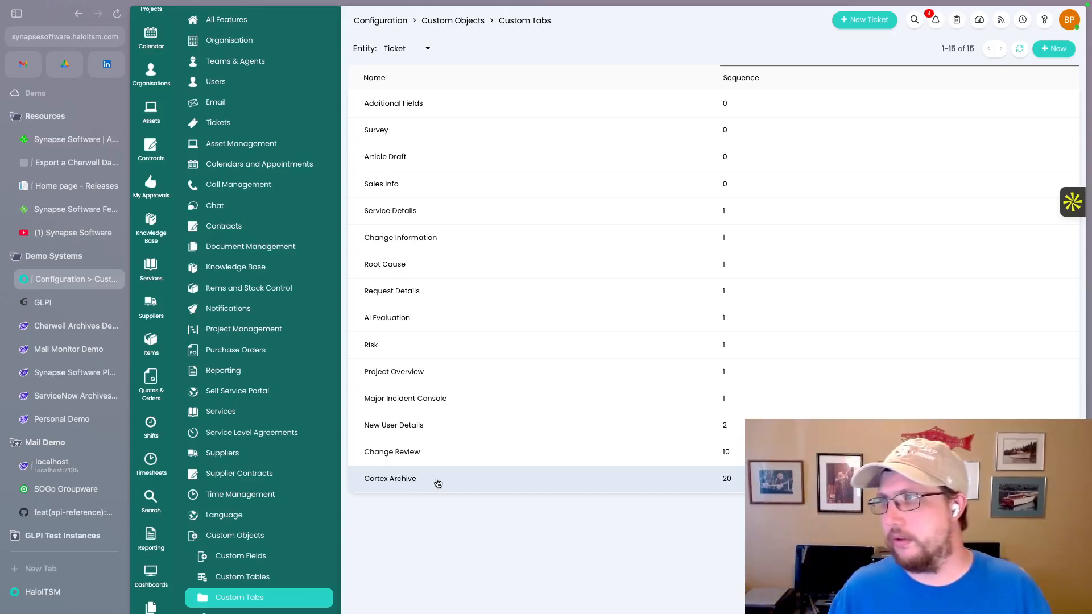
pyautogui.click(1046, 49)
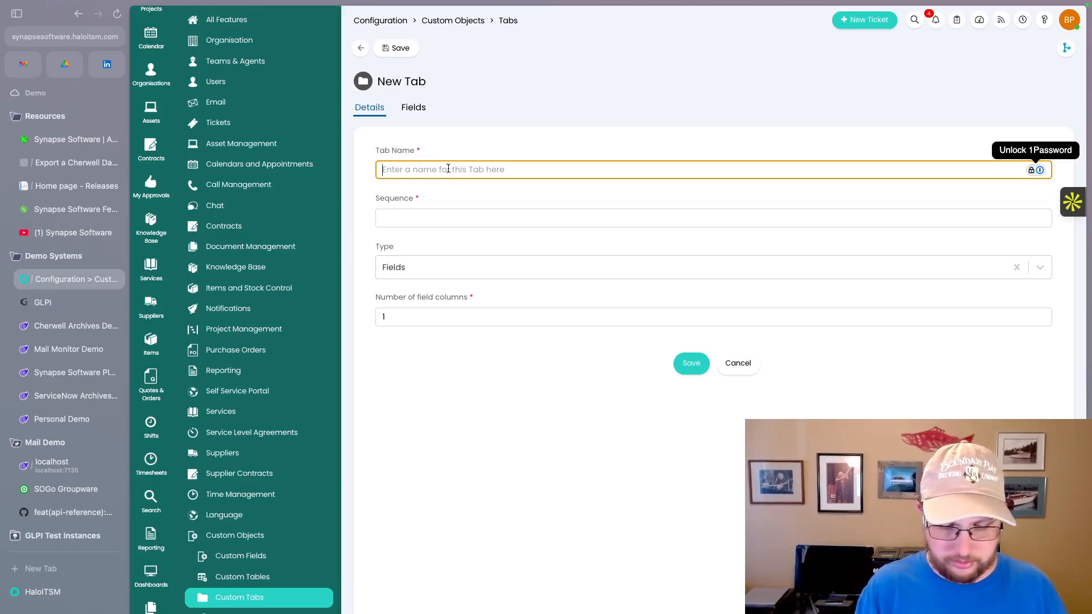
# - Enter 'Cortex Embed Demo' as the tab name and 30 as its sequence
pyautogui.write('Cortex Ar')
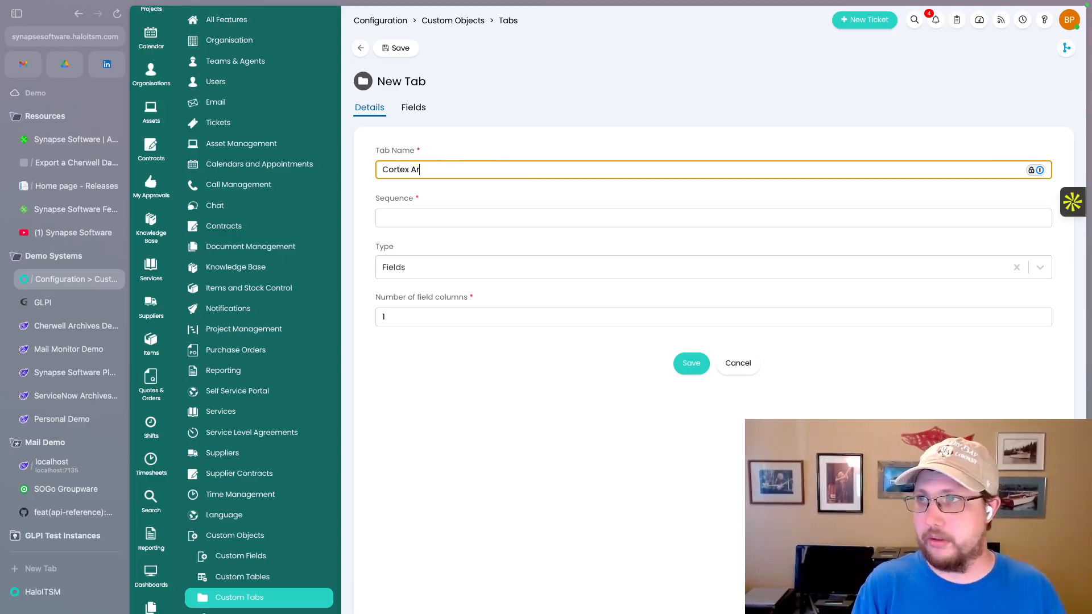
pyautogui.write('h')
pyautogui.press('BackSpace')
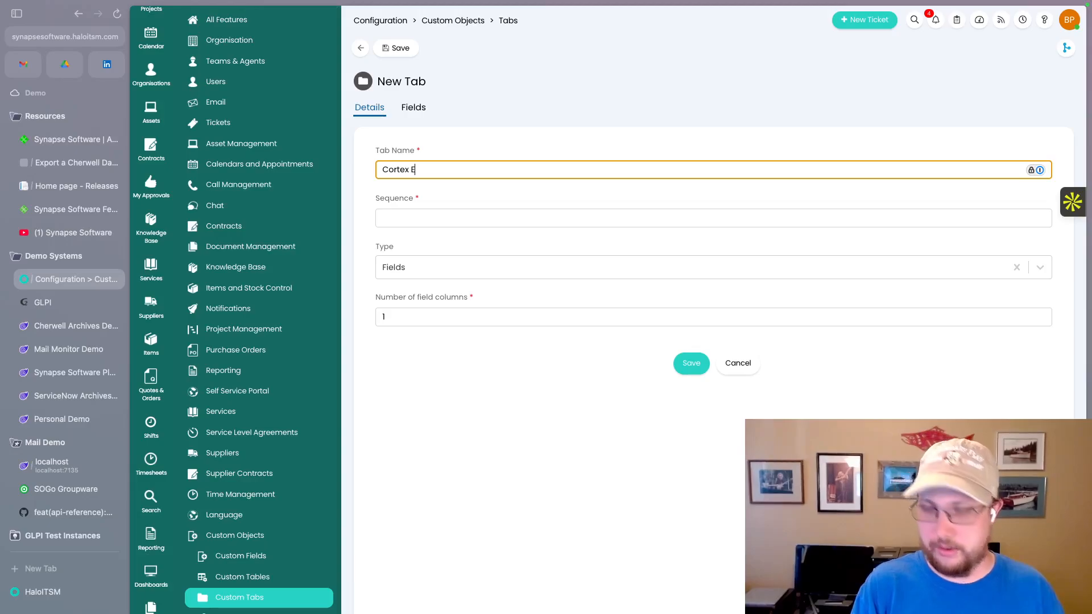
pyautogui.write('bed Demo')
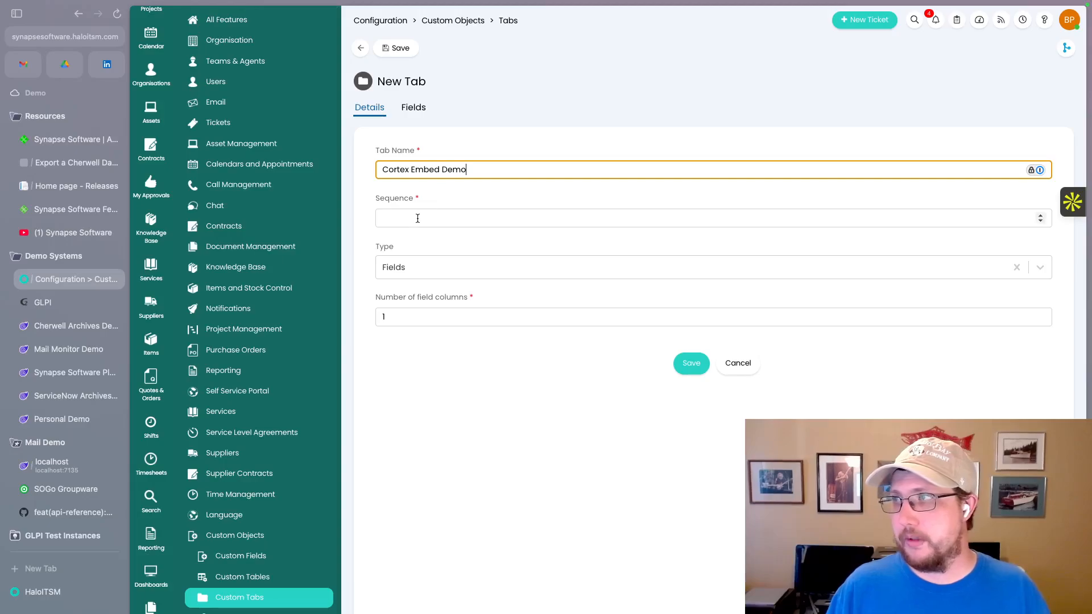
pyautogui.press('Tab')
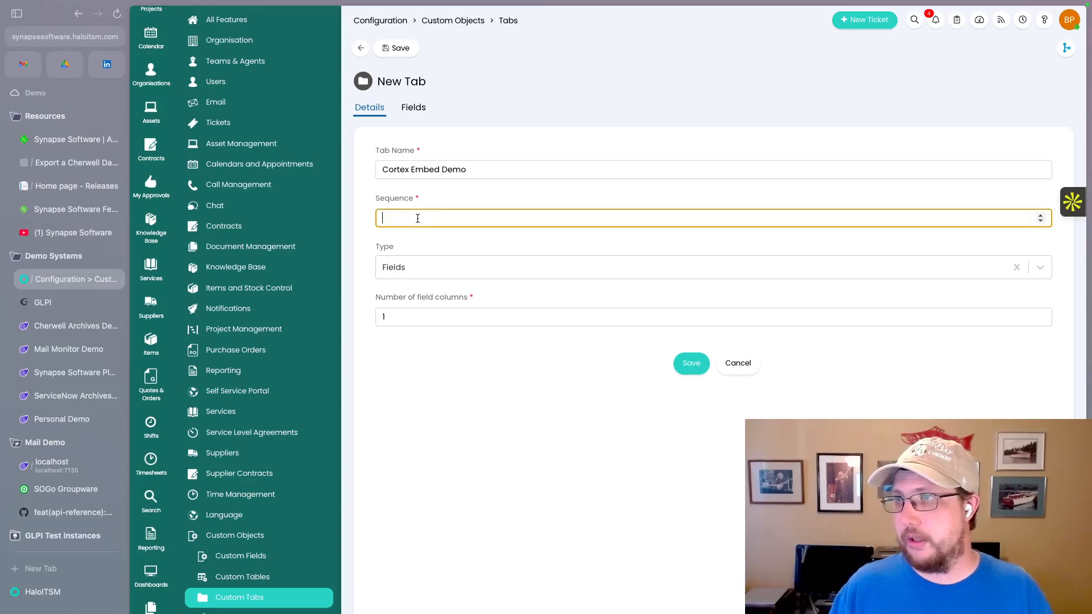
pyautogui.write('30')
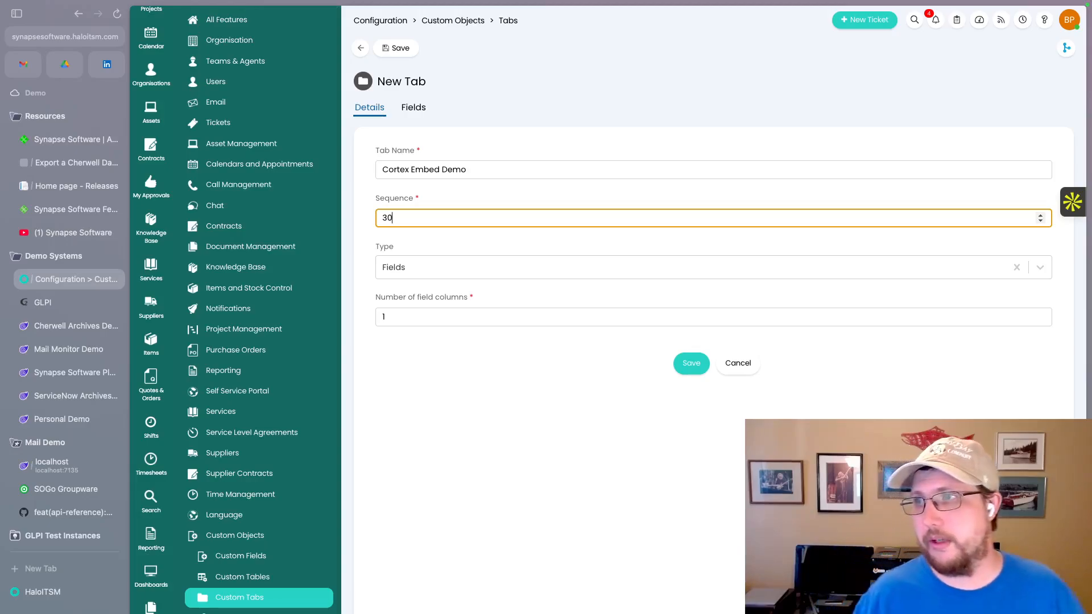
pyautogui.click(426, 271)
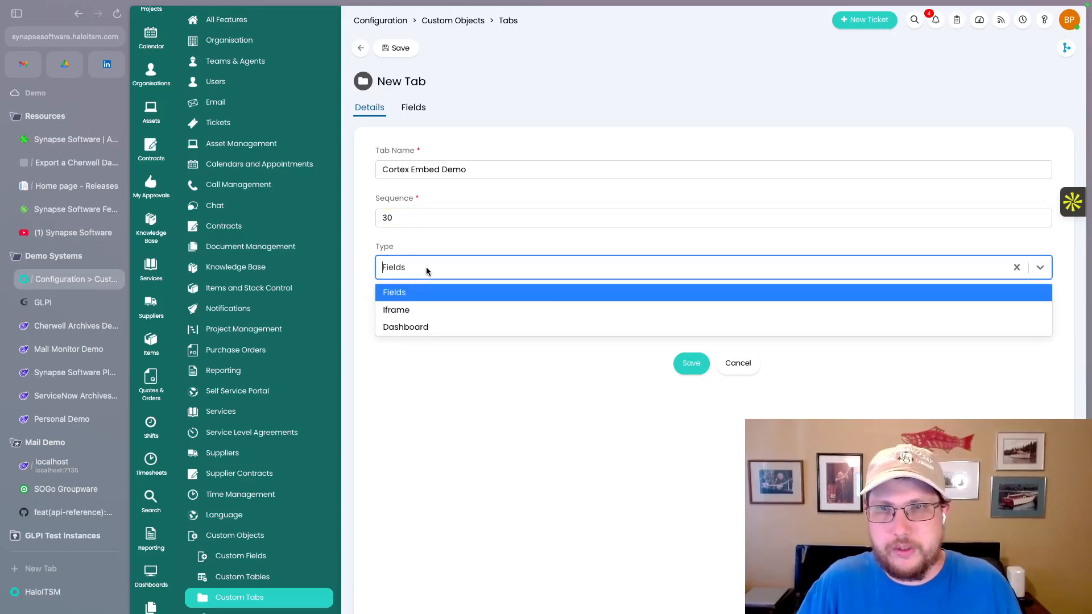
pyautogui.click(427, 271)
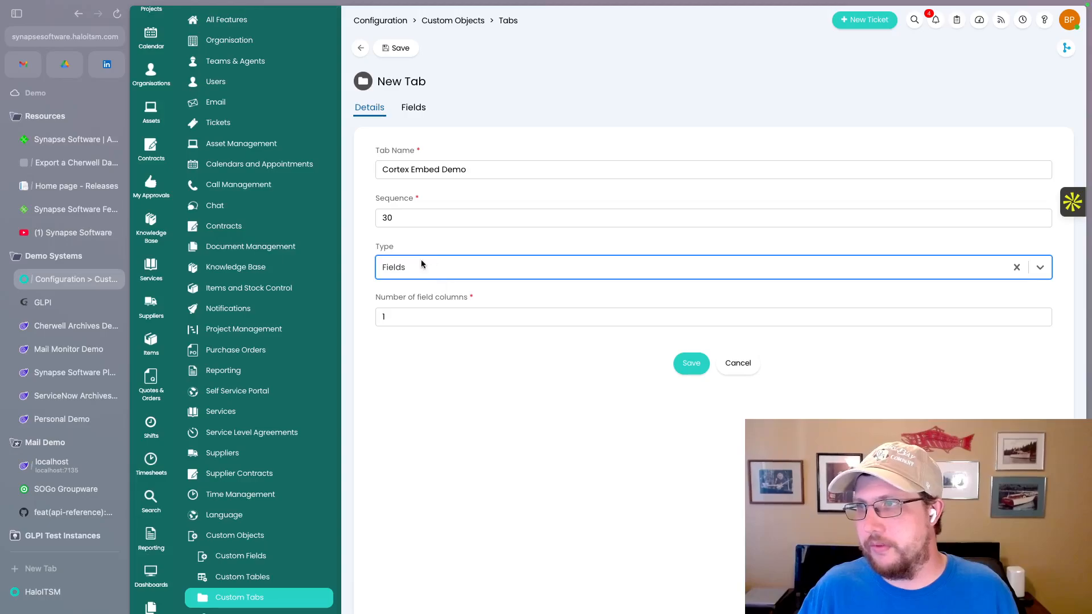
pyautogui.click(415, 273)
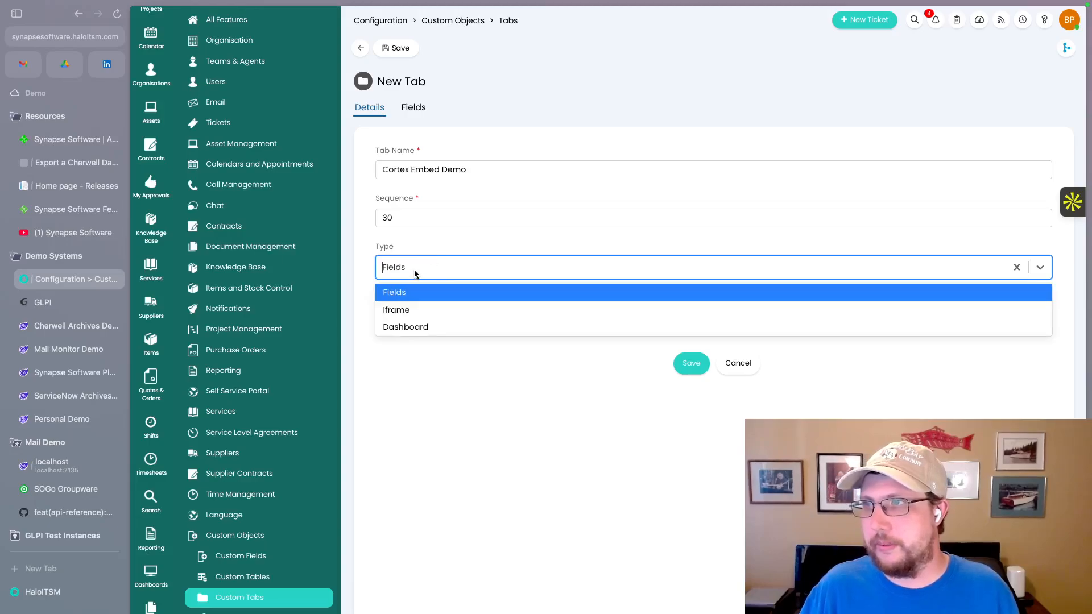
pyautogui.click(403, 311)
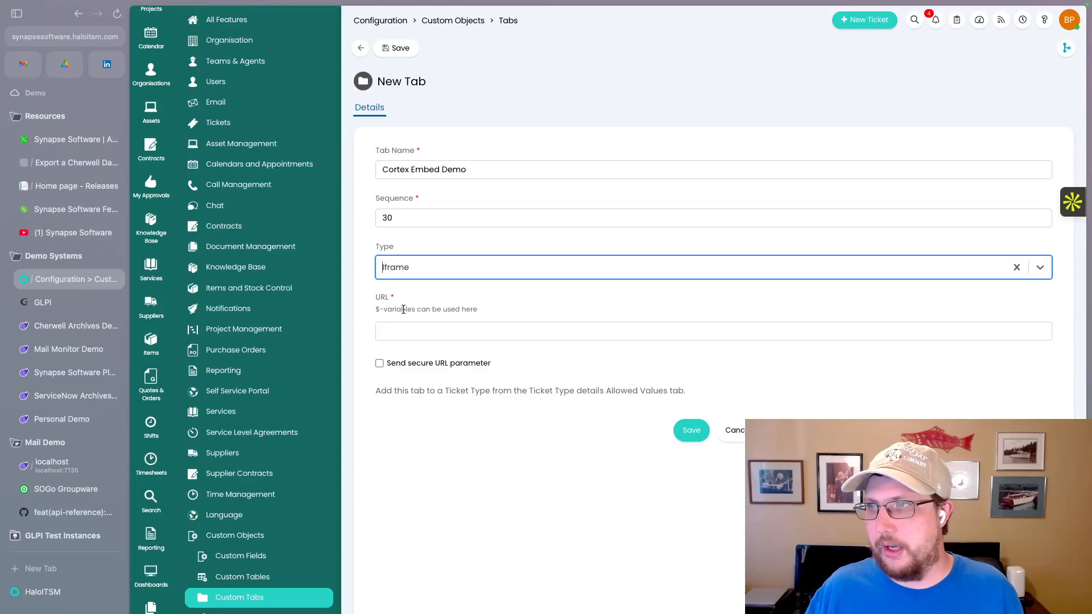
pyautogui.click(402, 335)
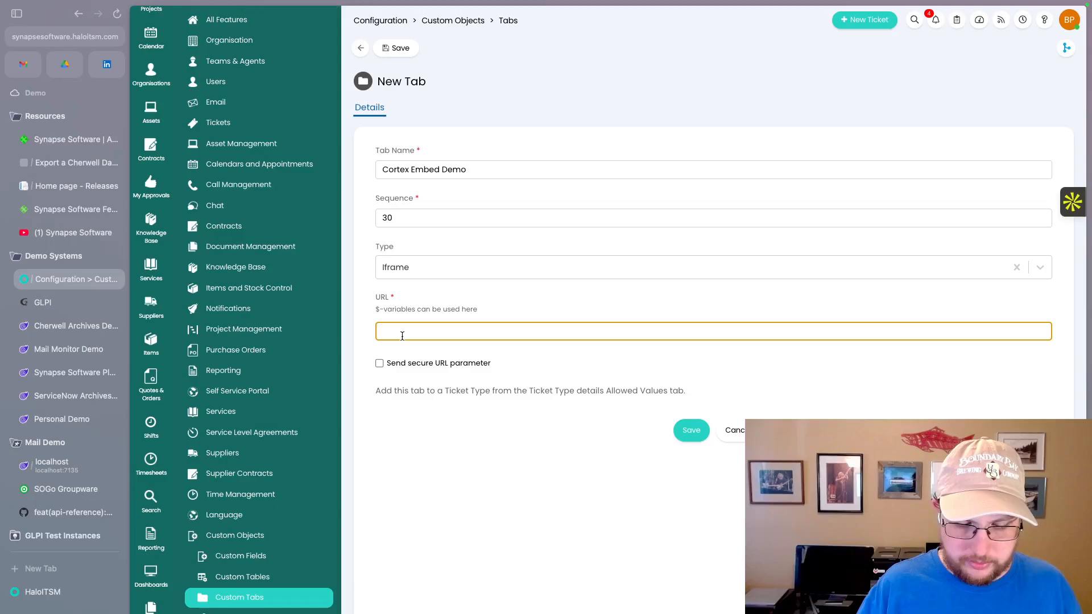
pyautogui.write('https://')
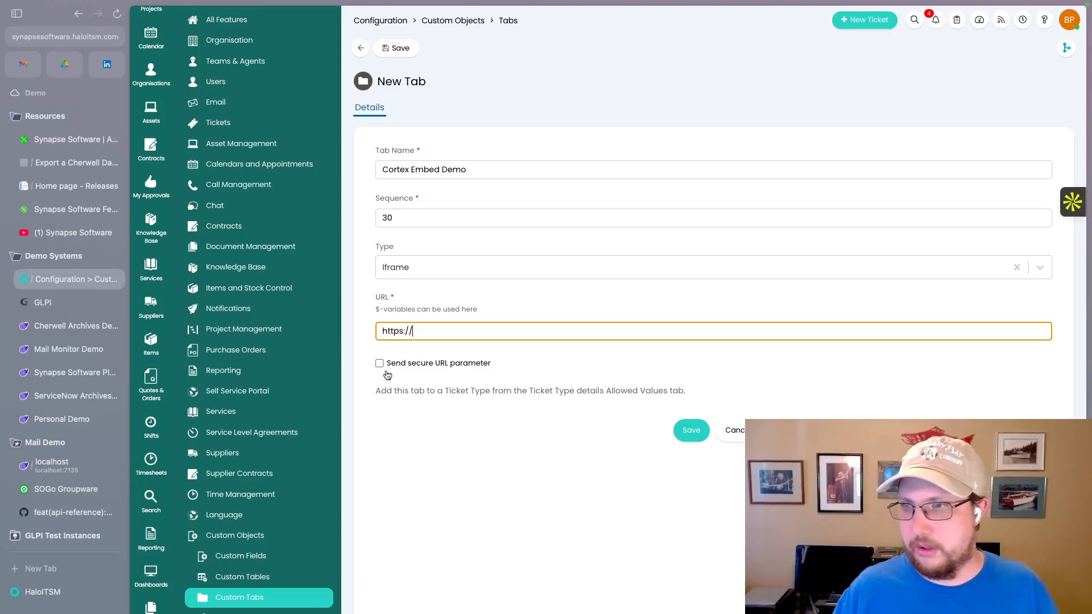
pyautogui.click(63, 328)
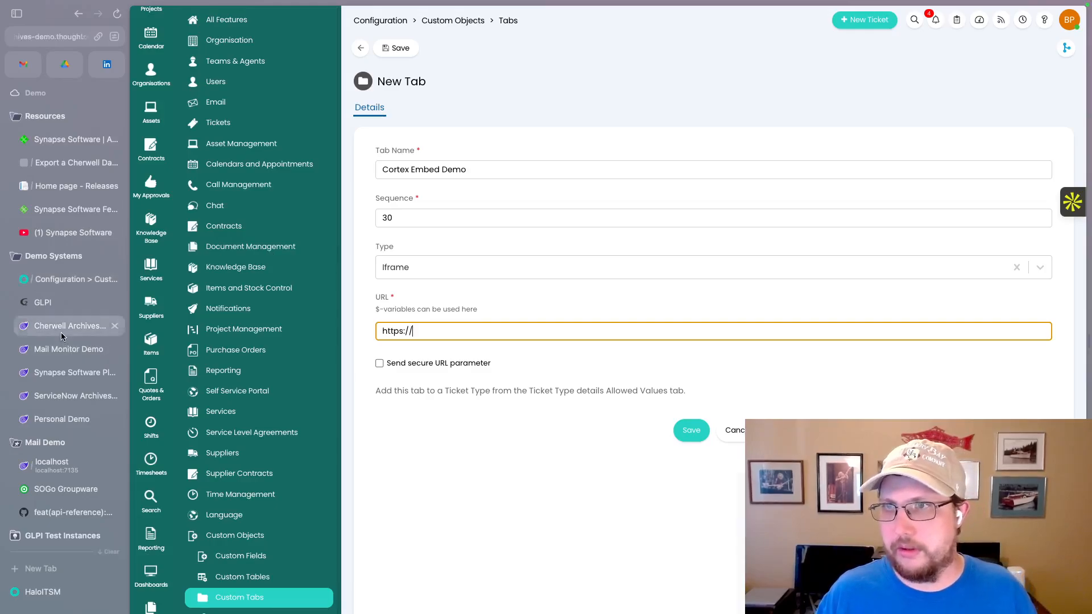
pyautogui.click(97, 37)
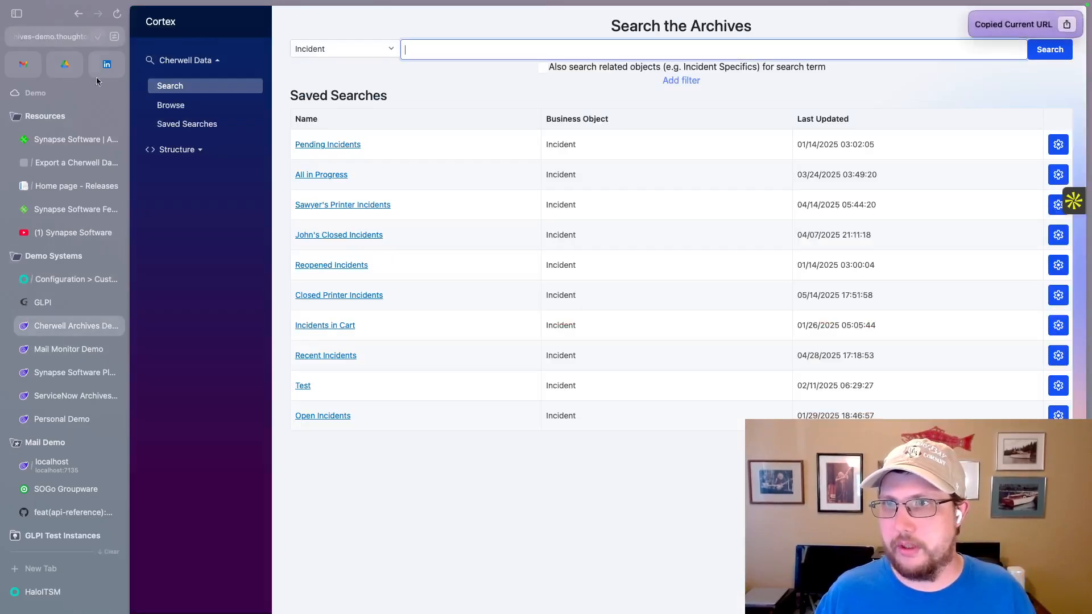
pyautogui.click(59, 279)
pyautogui.moveTo(446, 334); pyautogui.dragTo(371, 335)
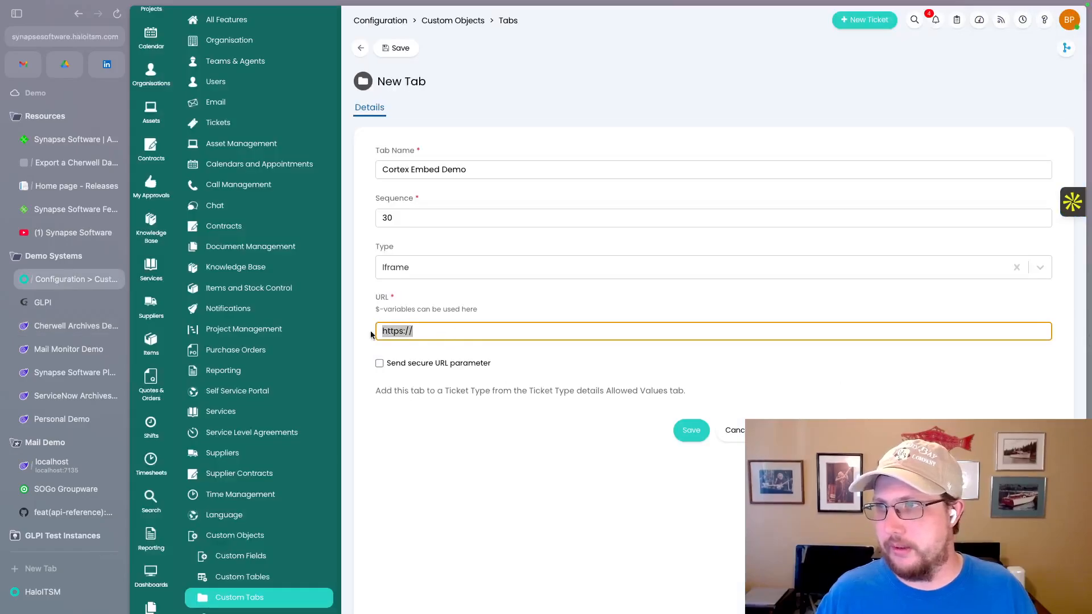
pyautogui.press('super+v')
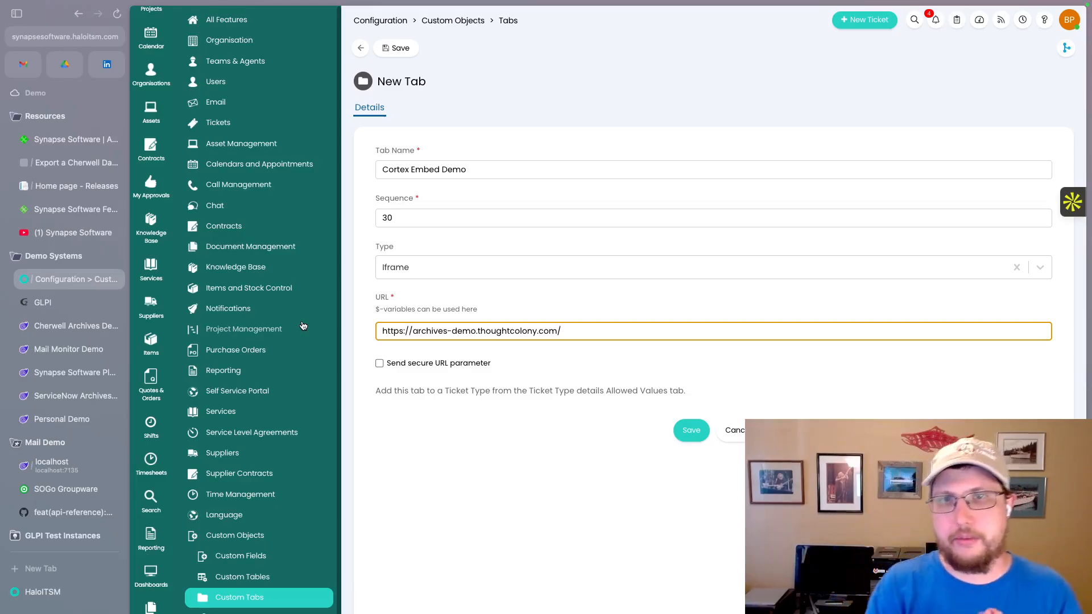
pyautogui.write('embed')
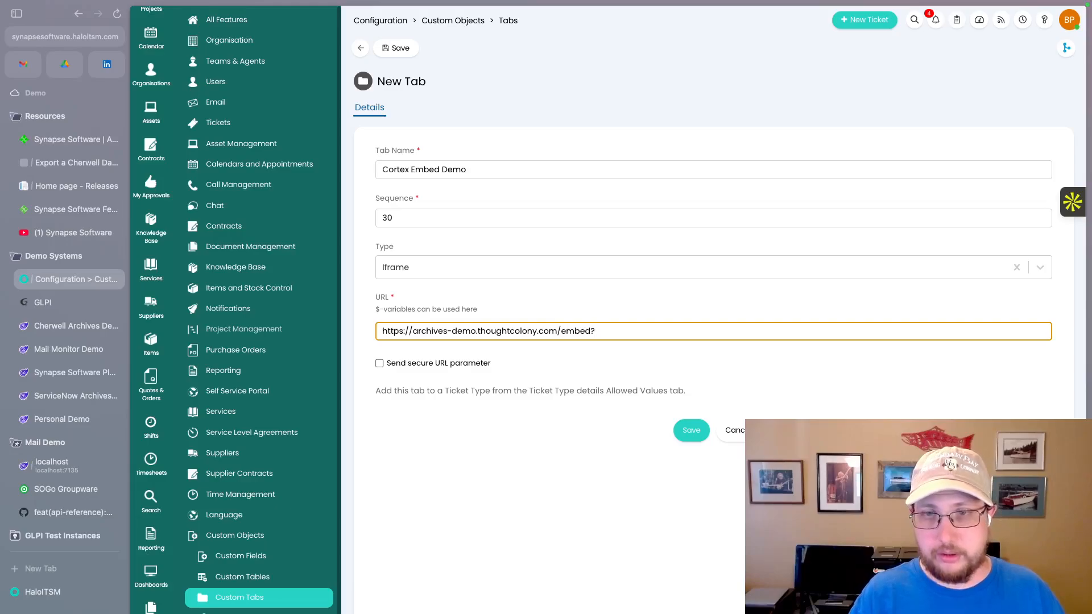
pyautogui.write('?object')
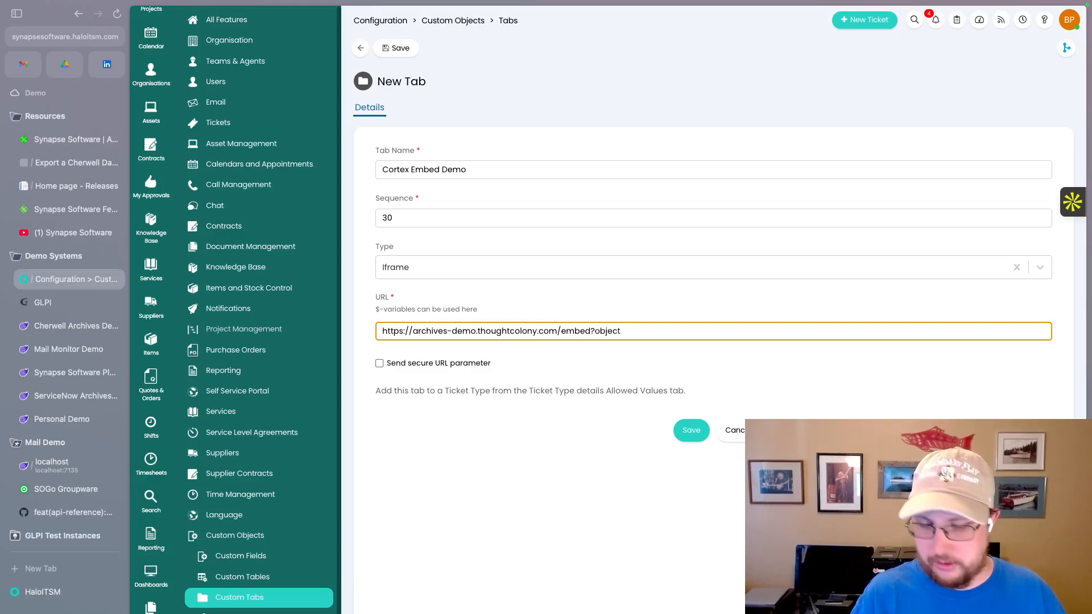
pyautogui.write('=Incident')
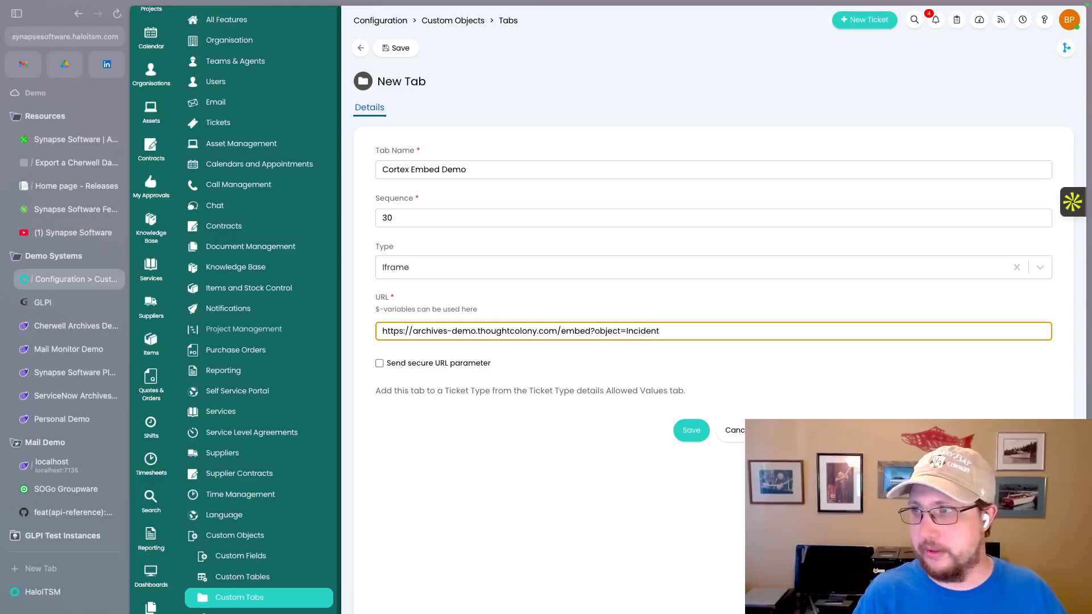
pyautogui.write('&')
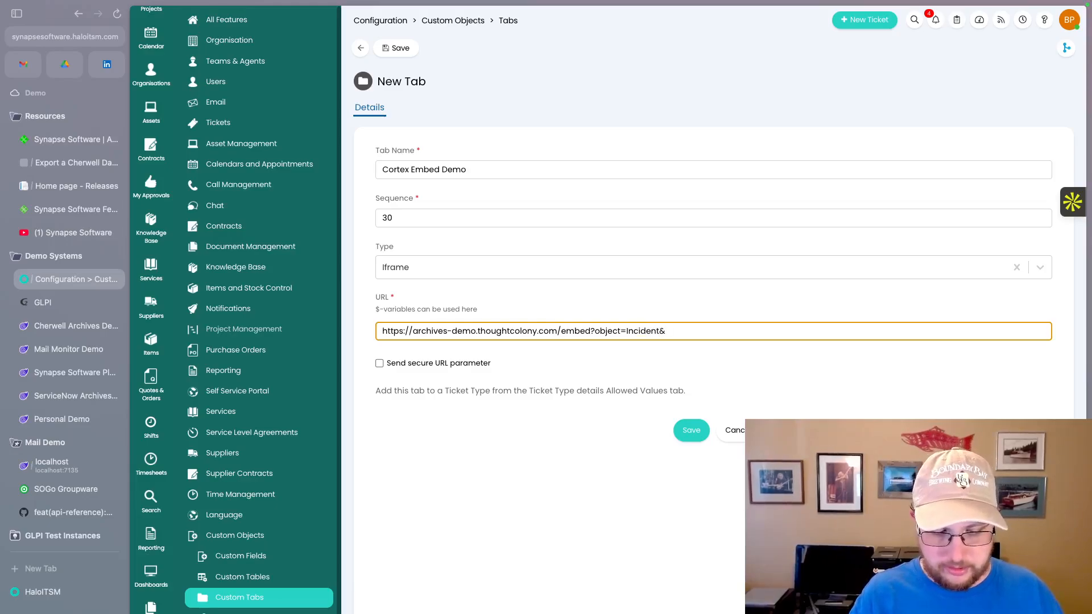
pyautogui.write('requestor=')
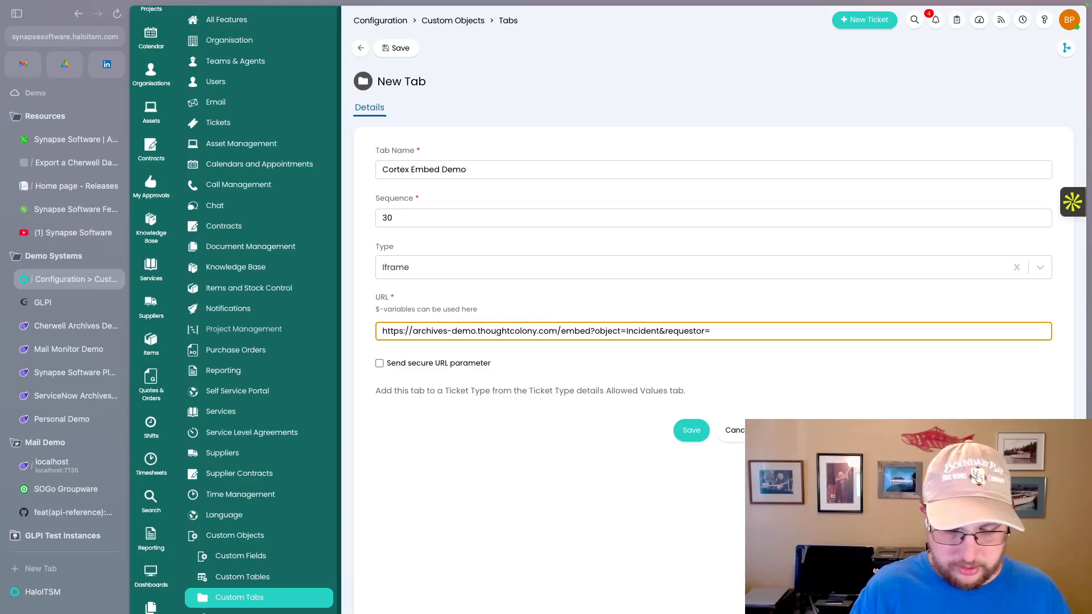
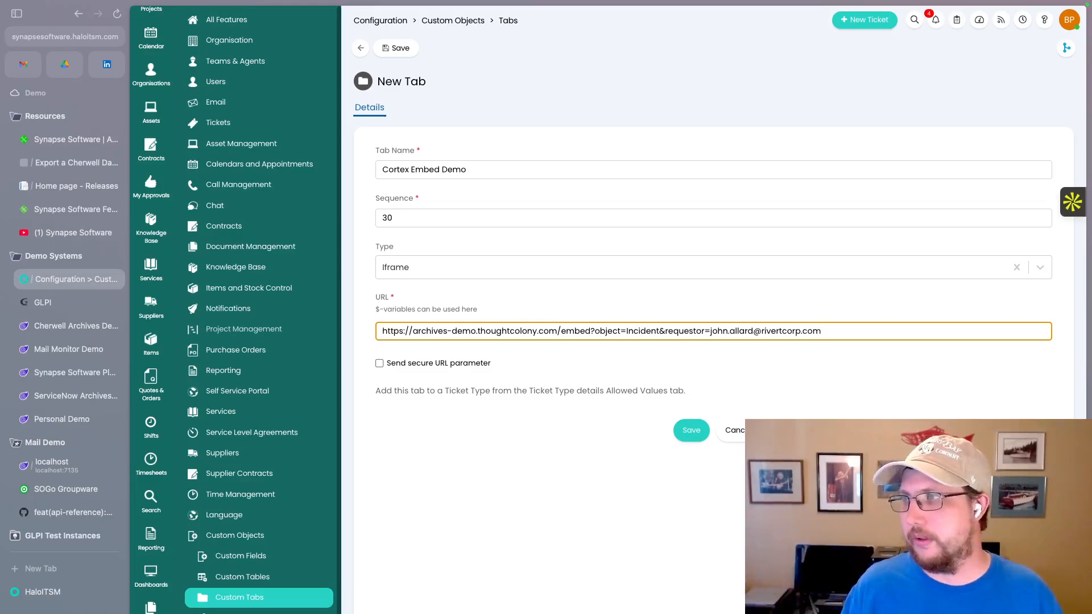
pyautogui.hotkey('shift', 'Left')
pyautogui.hotkey('shift', 'Left')
pyautogui.hotkey('shift', 'Left')
pyautogui.hotkey('shift', 'Left')
pyautogui.hotkey('shift', 'Left')
pyautogui.hotkey('shift', 'Left')
pyautogui.hotkey('shift', 'Left')
pyautogui.hotkey('shift', 'Left')
pyautogui.hotkey('shift', 'Left')
pyautogui.hotkey('shift', 'Left')
pyautogui.hotkey('shift', 'Left')
pyautogui.hotkey('shift', 'Left')
pyautogui.hotkey('shift', 'Left')
pyautogui.hotkey('shift', 'Left')
pyautogui.hotkey('shift', 'Left')
pyautogui.hotkey('shift', 'Left')
pyautogui.hotkey('shift', 'Left')
pyautogui.hotkey('shift', 'Left')
pyautogui.hotkey('shift', 'Left')
pyautogui.hotkey('shift', 'Left')
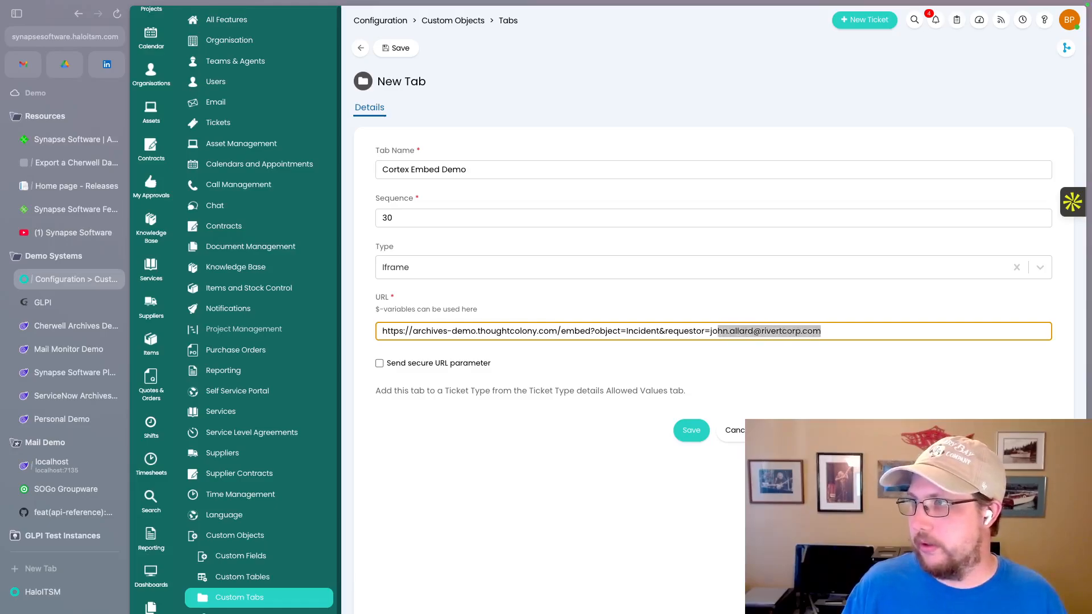
pyautogui.press('BackSpace')
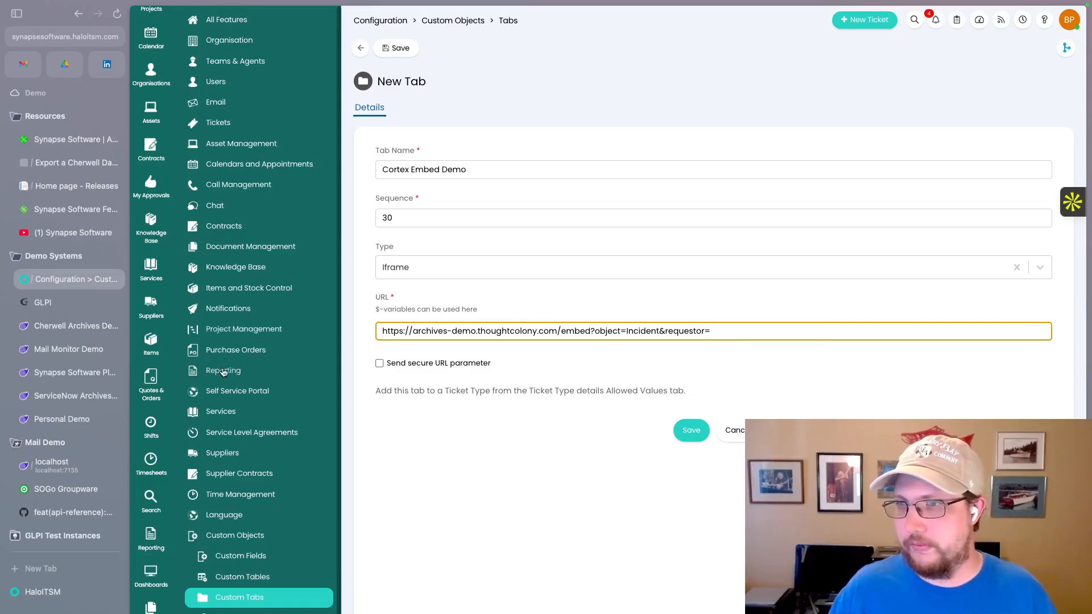
# - Search the Variables page for 'userem', copy $USEREMAILADDRESS, and go back to the New Tab form
pyautogui.click(44, 593)
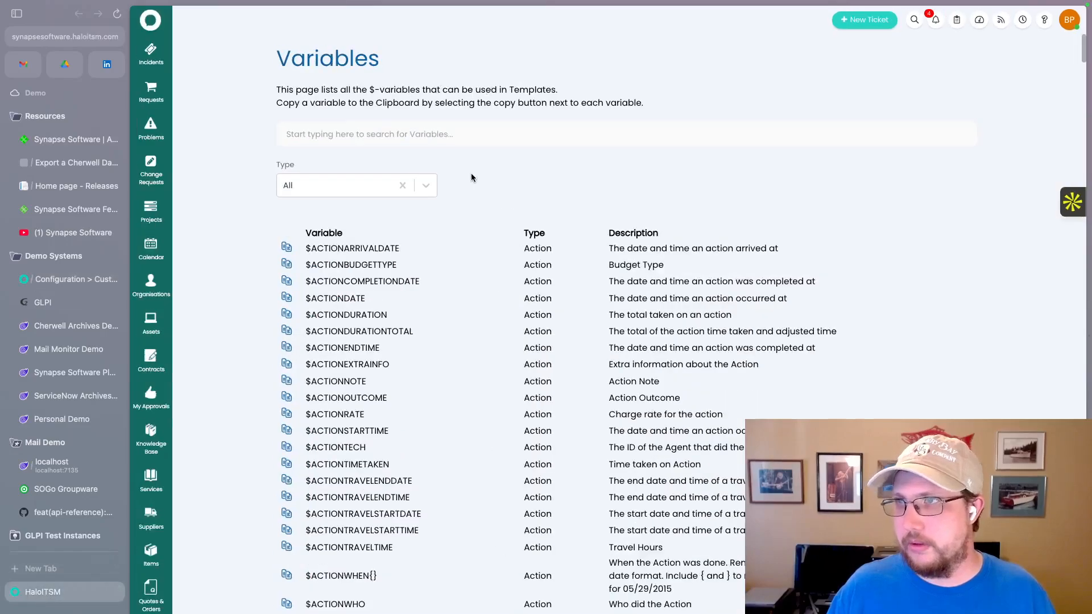
pyautogui.click(67, 32)
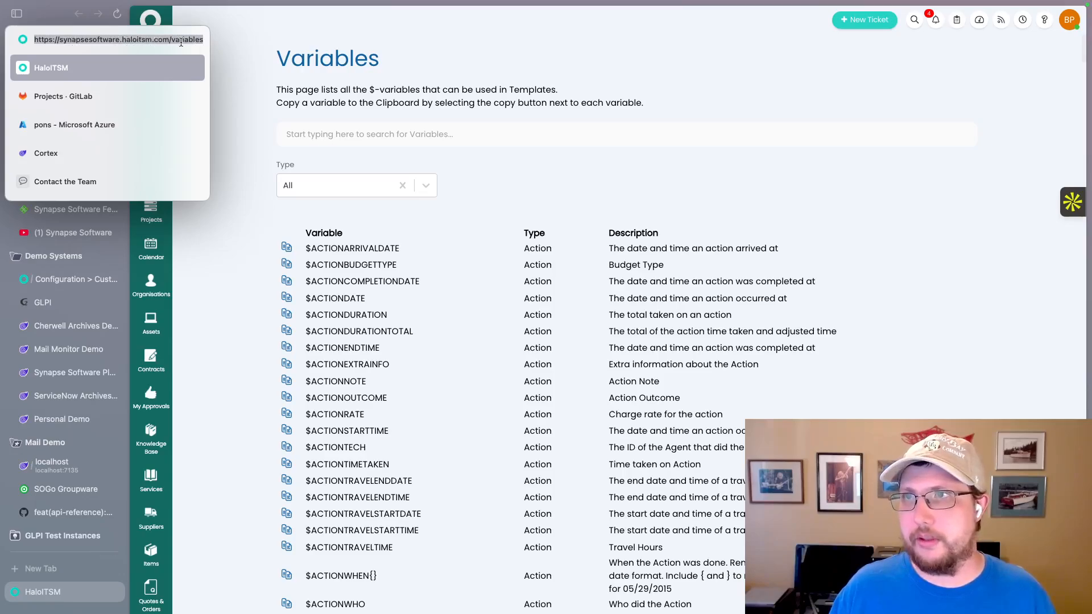
pyautogui.click(257, 33)
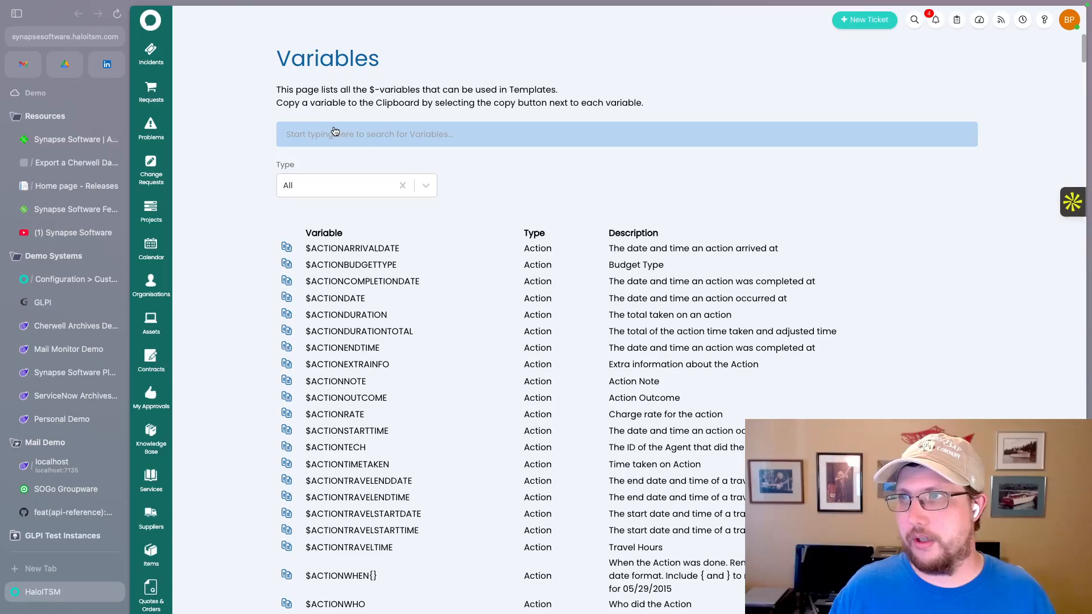
pyautogui.click(384, 133)
pyautogui.write('user')
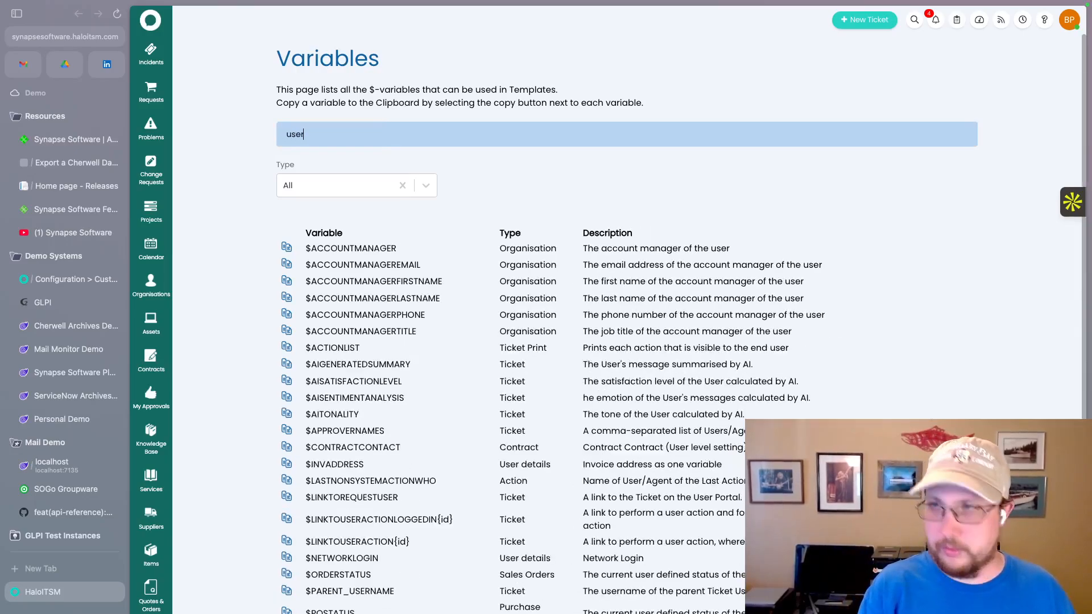
pyautogui.write('s')
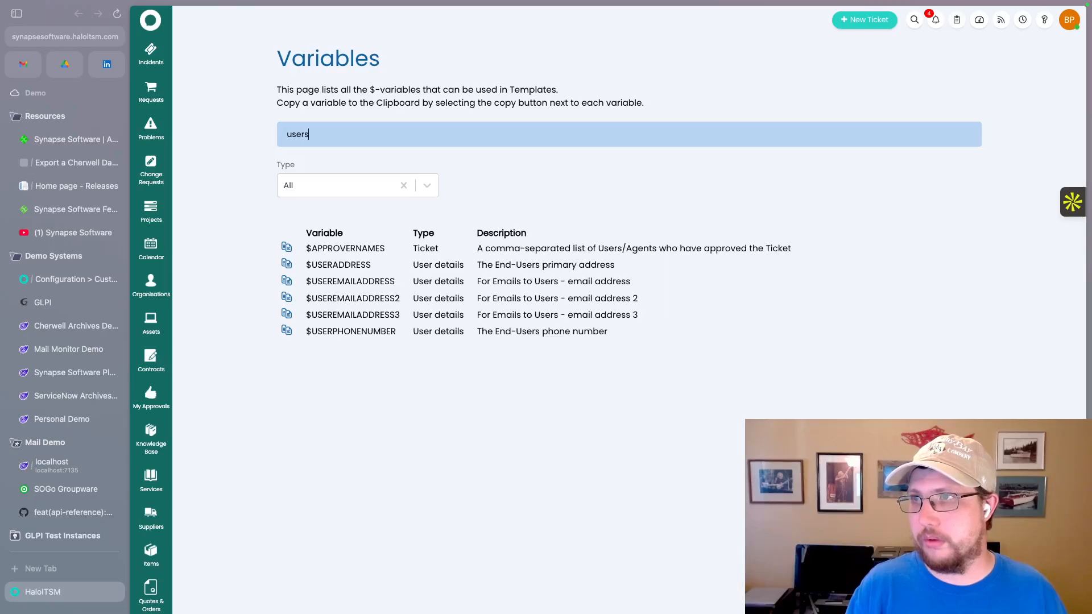
pyautogui.press('BackSpace')
pyautogui.write('em')
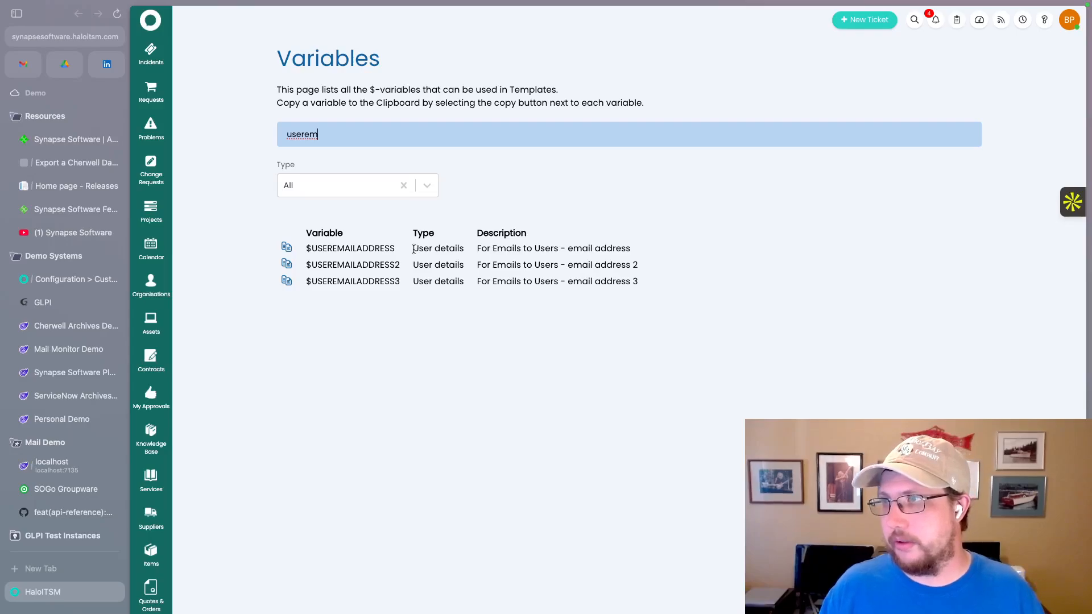
pyautogui.moveTo(394, 249); pyautogui.dragTo(307, 253)
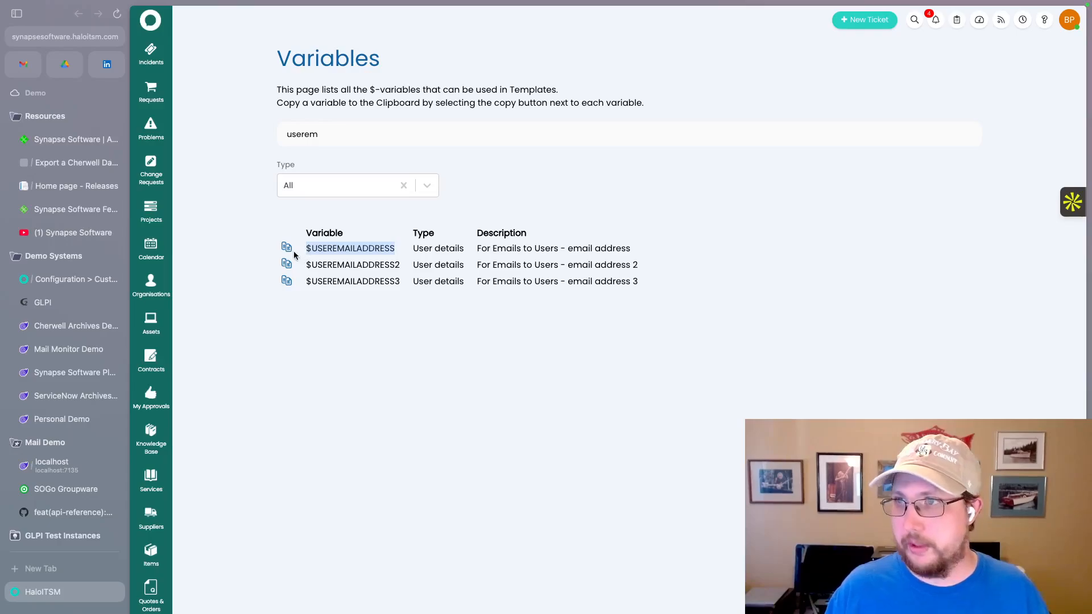
pyautogui.click(286, 248)
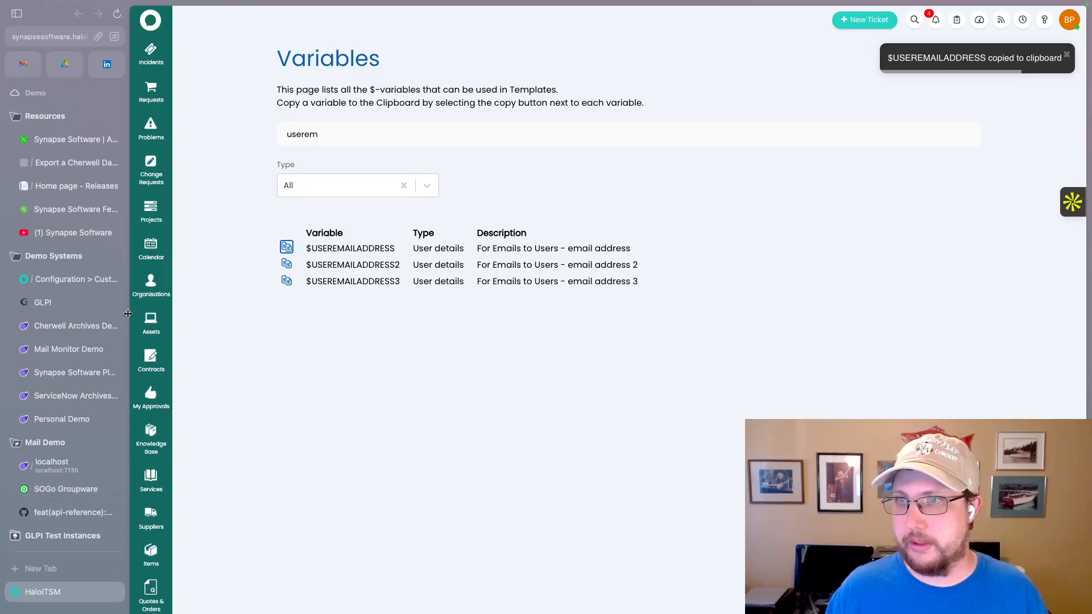
pyautogui.click(68, 280)
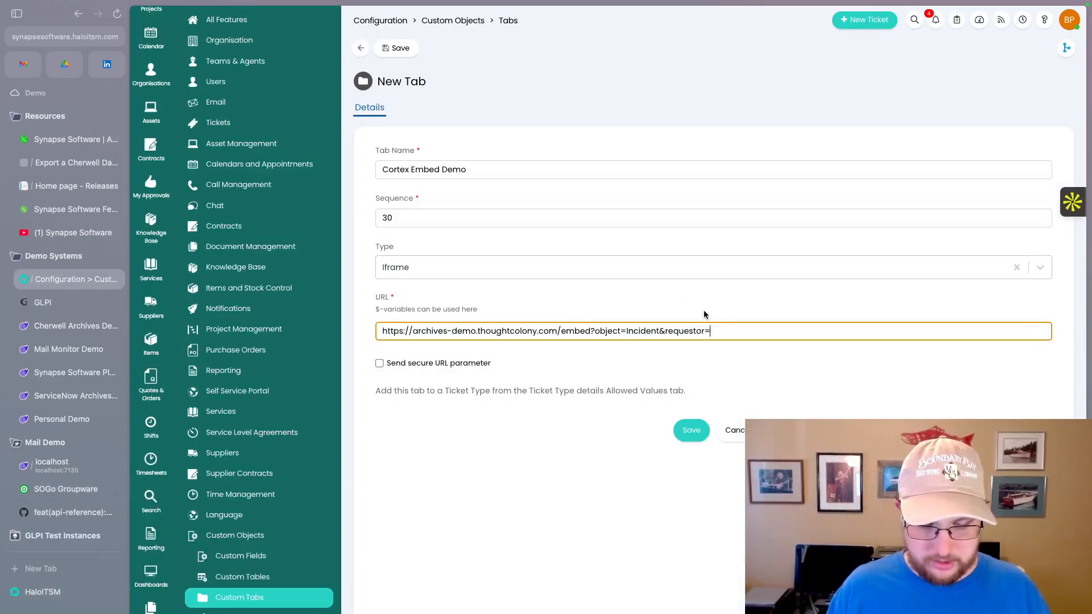
# - Append $USEREMAILADDRESS after requestor= and enable Send secure URL parameter
pyautogui.hotkey('ctrl', 'v')
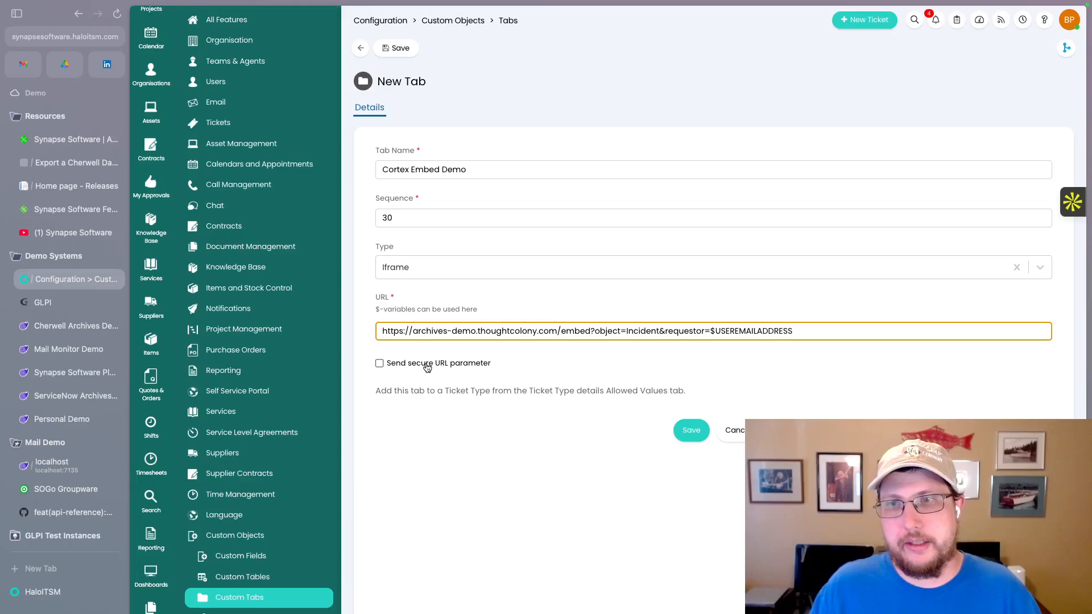
pyautogui.click(379, 363)
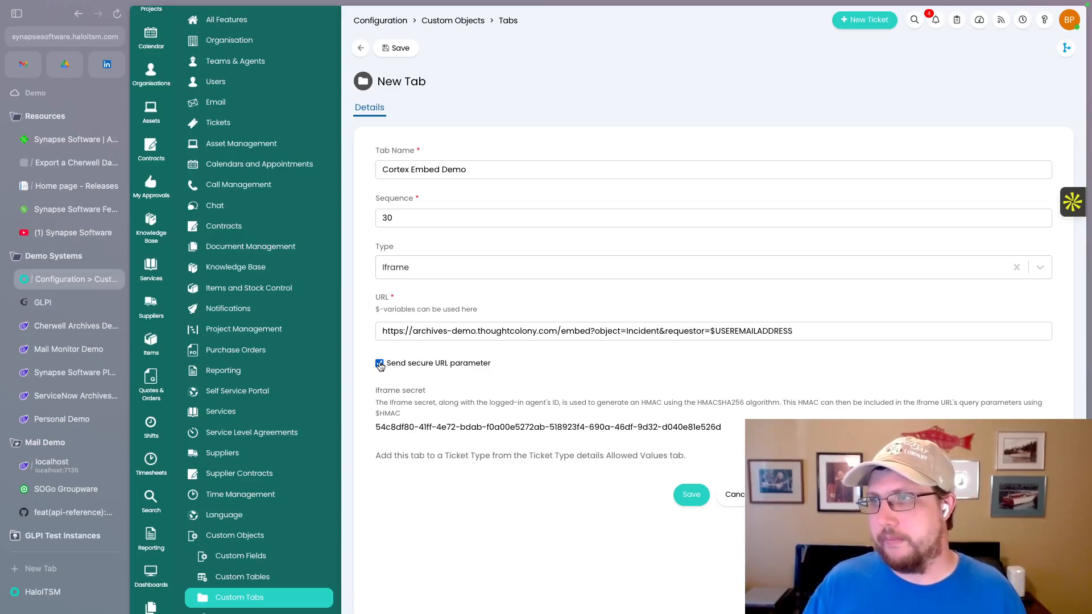
# - Untick Send secure URL parameter and save the Cortex Embed Demo Iframe tab
pyautogui.click(380, 364)
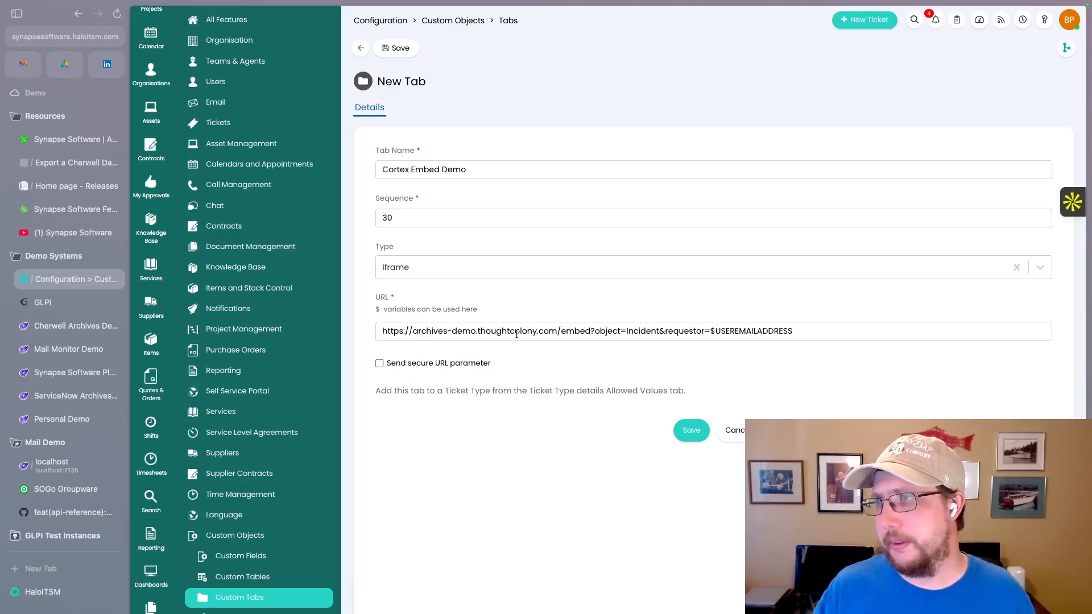
pyautogui.click(691, 432)
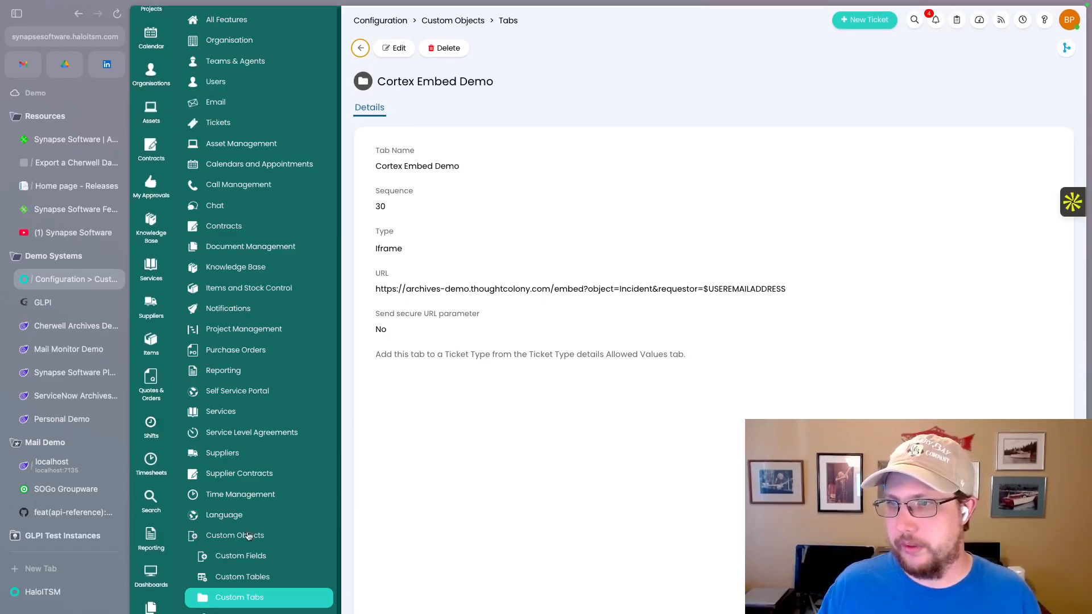
# - Edit the Incident ticket type's Allowed Values under Configuration > Tickets > Ticket Types, scrolled to Custom Tabs
pyautogui.click(219, 124)
pyautogui.click(232, 164)
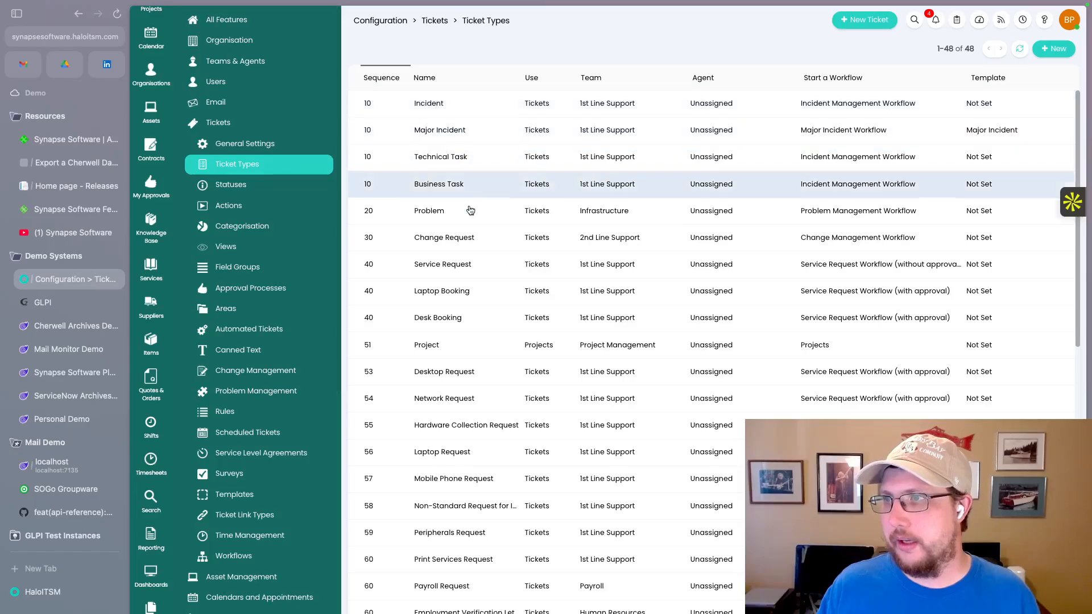
pyautogui.scroll(-4, 452, 508)
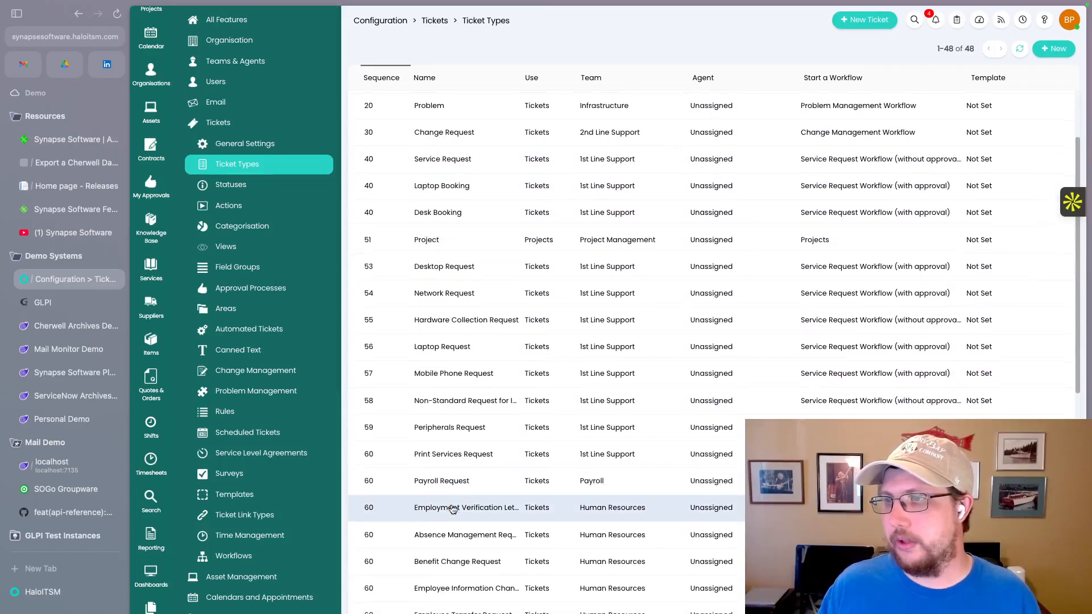
pyautogui.scroll(4, 452, 508)
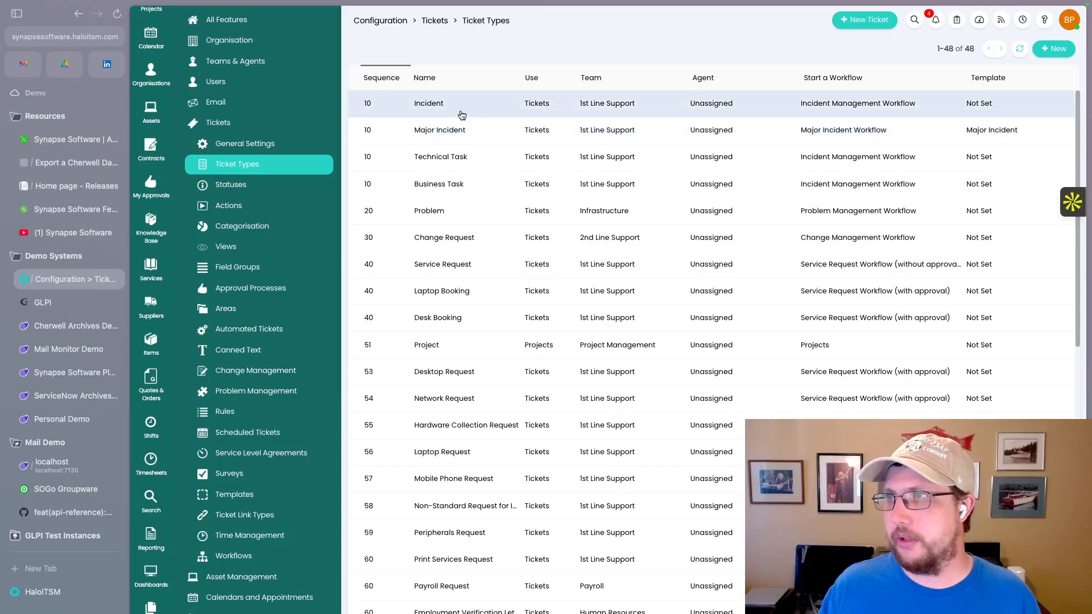
pyautogui.click(461, 112)
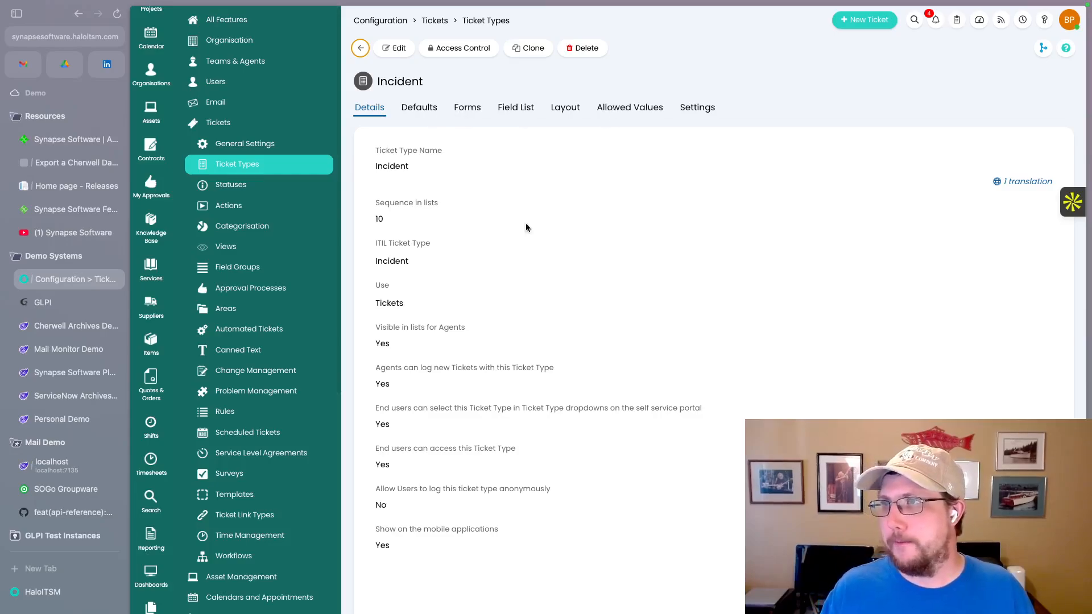
pyautogui.click(607, 117)
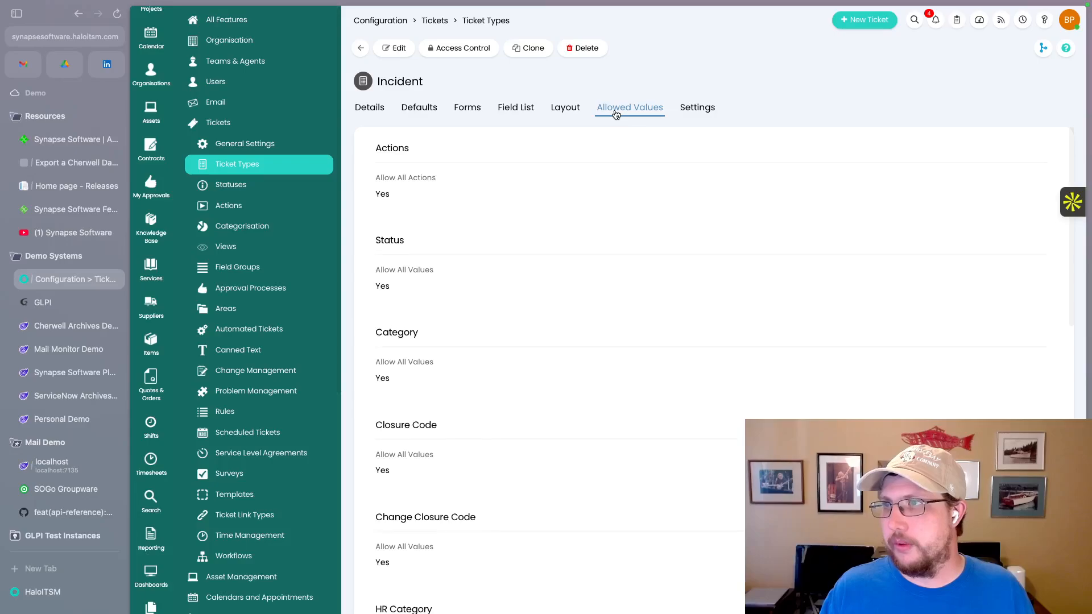
pyautogui.click(396, 48)
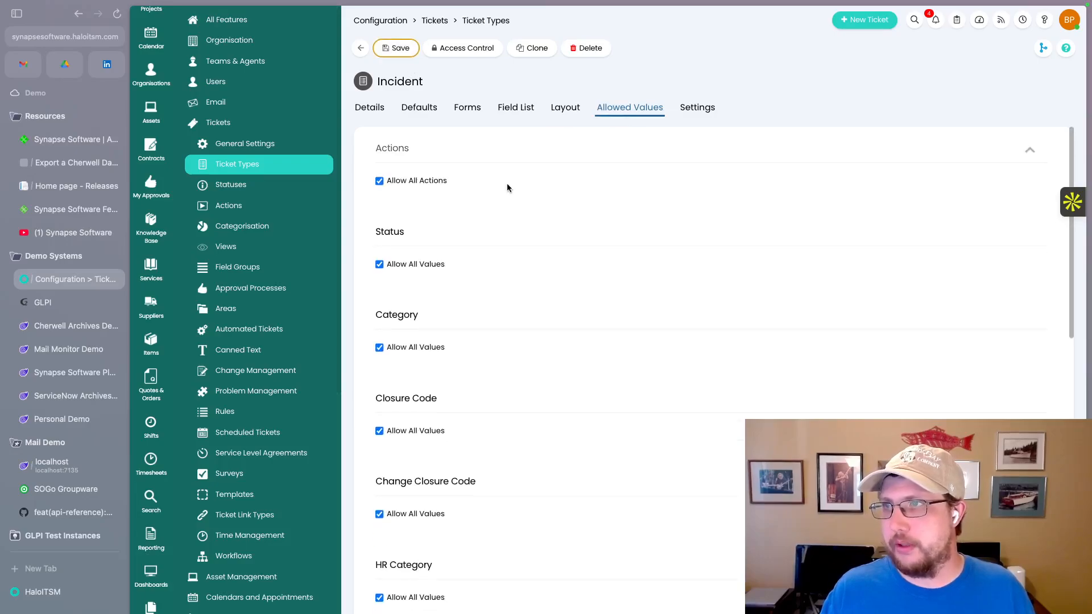
pyautogui.scroll(-15, 485, 288)
pyautogui.scroll(-5, 485, 288)
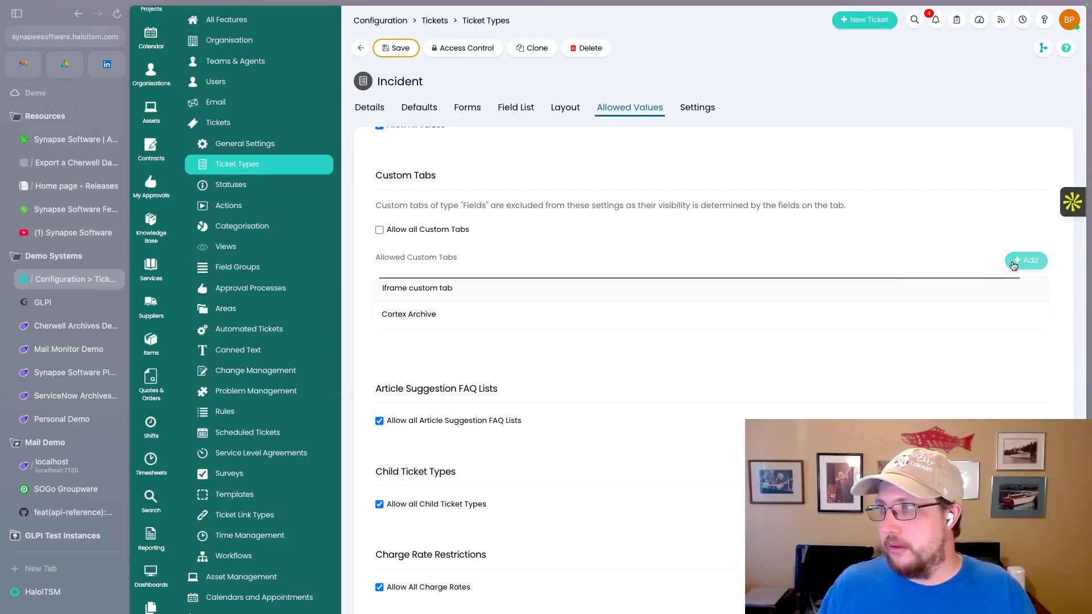
# - Add Cortex Embed Demo to the Incident ticket type's allowed custom tabs
pyautogui.click(1013, 266)
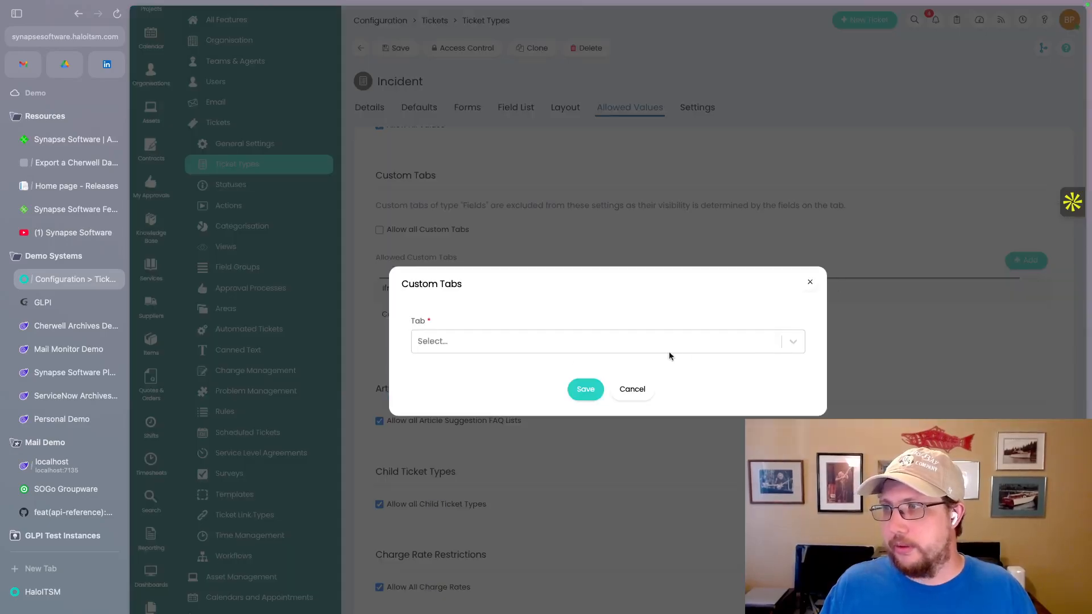
pyautogui.click(792, 342)
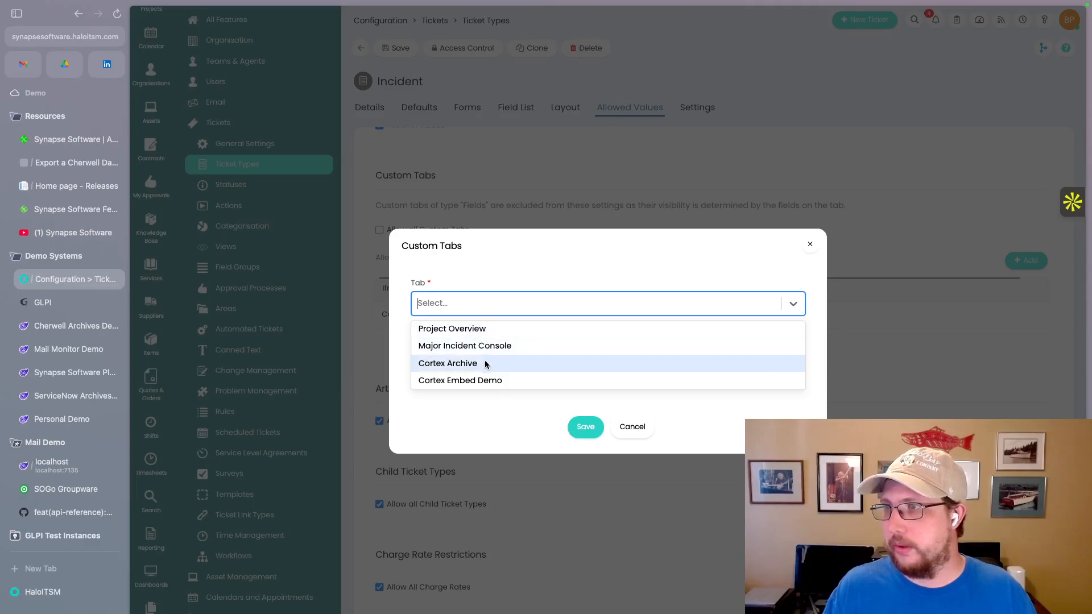
pyautogui.click(468, 384)
pyautogui.click(506, 413)
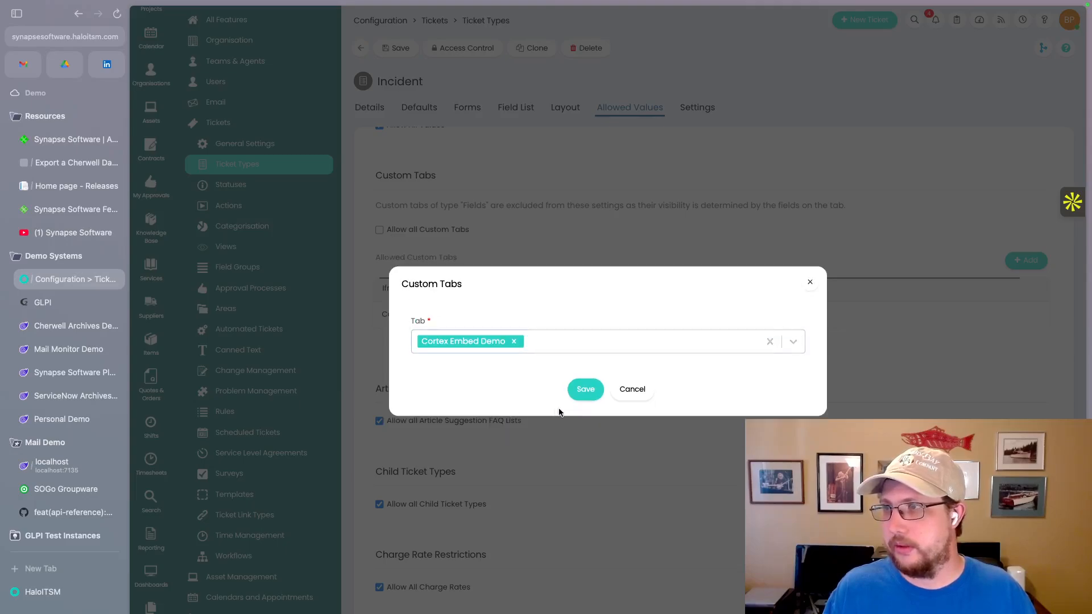
pyautogui.click(580, 391)
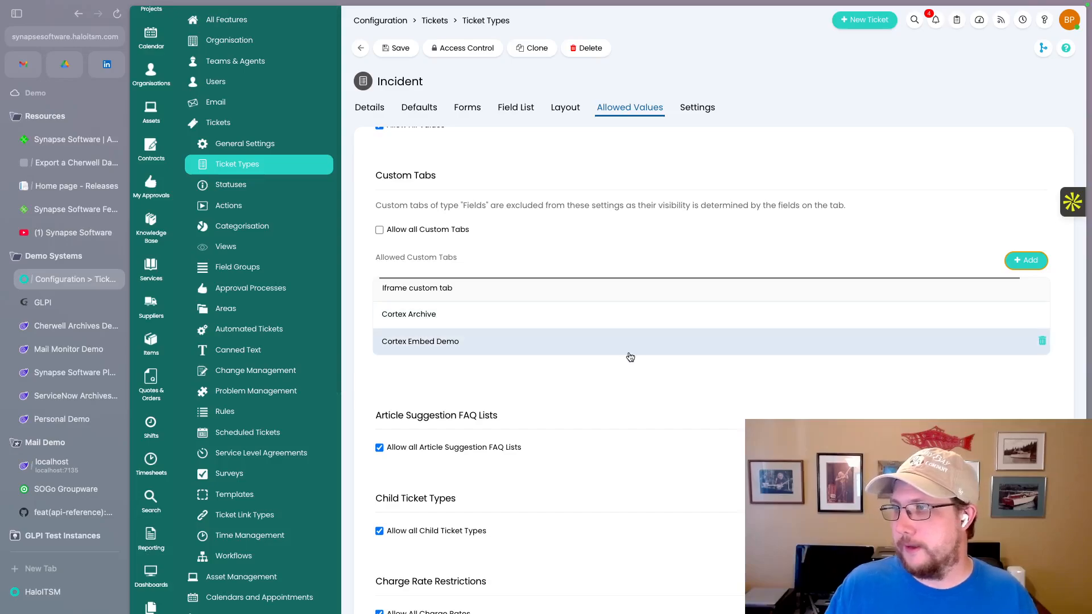
# - Save the Incident ticket type, now with three allowed custom tabs
pyautogui.scroll(-1, 629, 359)
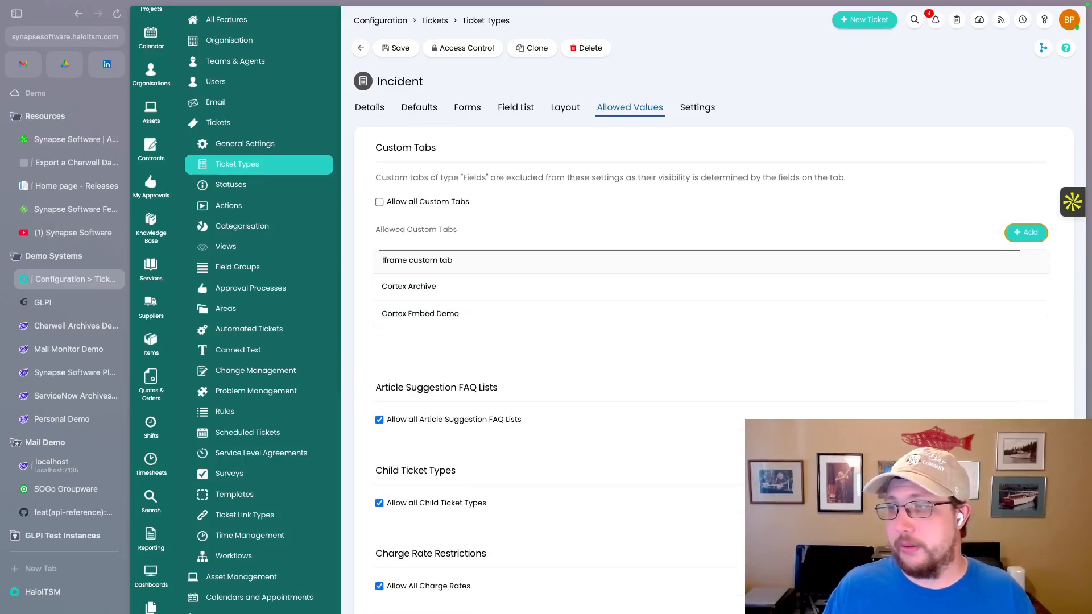
pyautogui.click(396, 49)
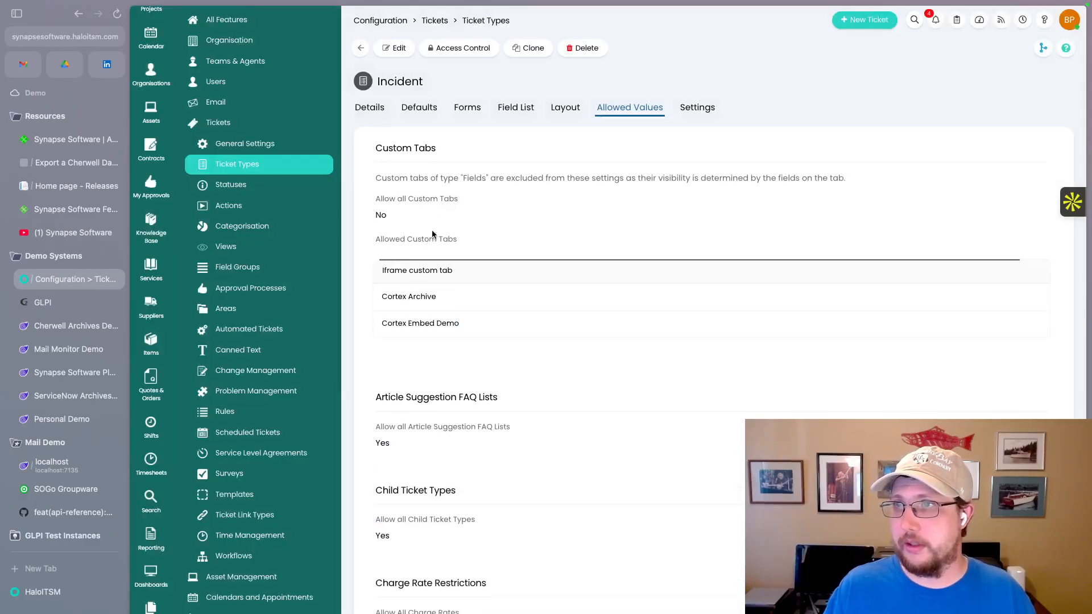
pyautogui.scroll(4, 149, 74)
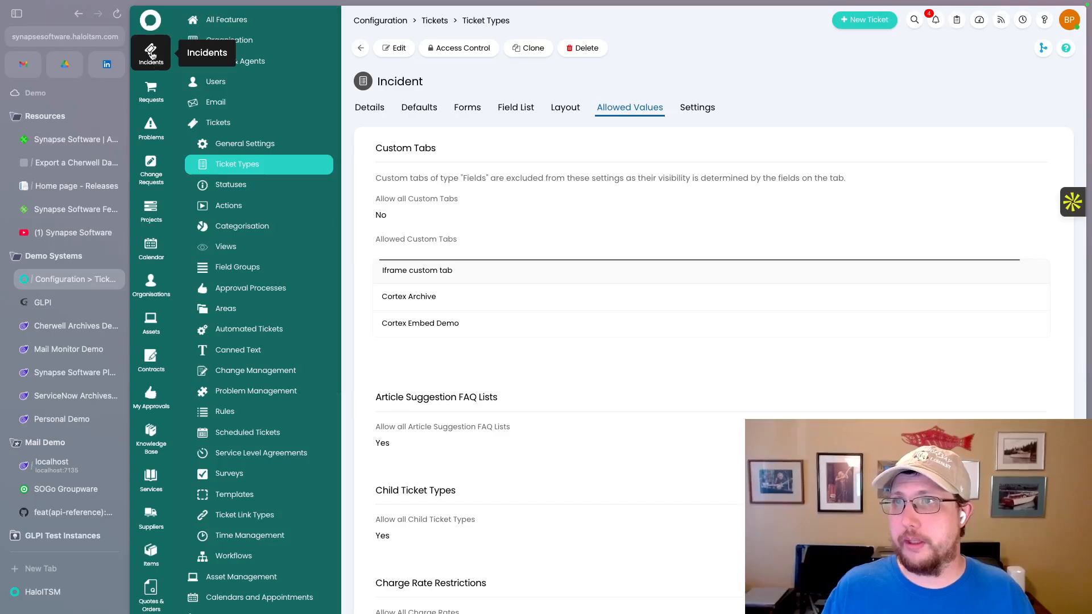
# - Open incident 0003247 (Embed Demo) and view its Cortex Embed Demo tab's embedded archive table
pyautogui.click(165, 59)
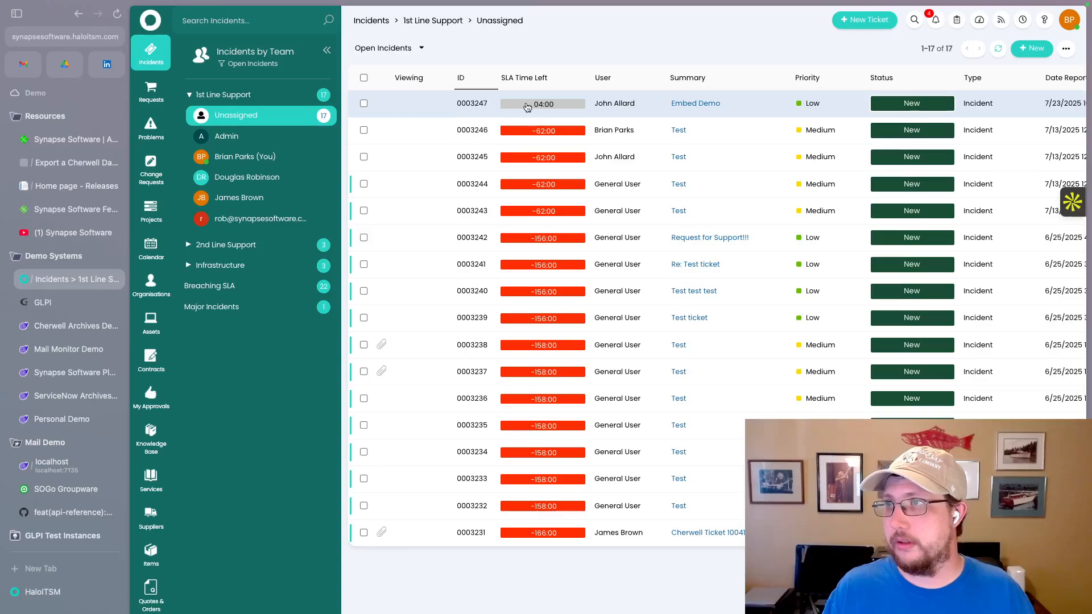
pyautogui.click(428, 114)
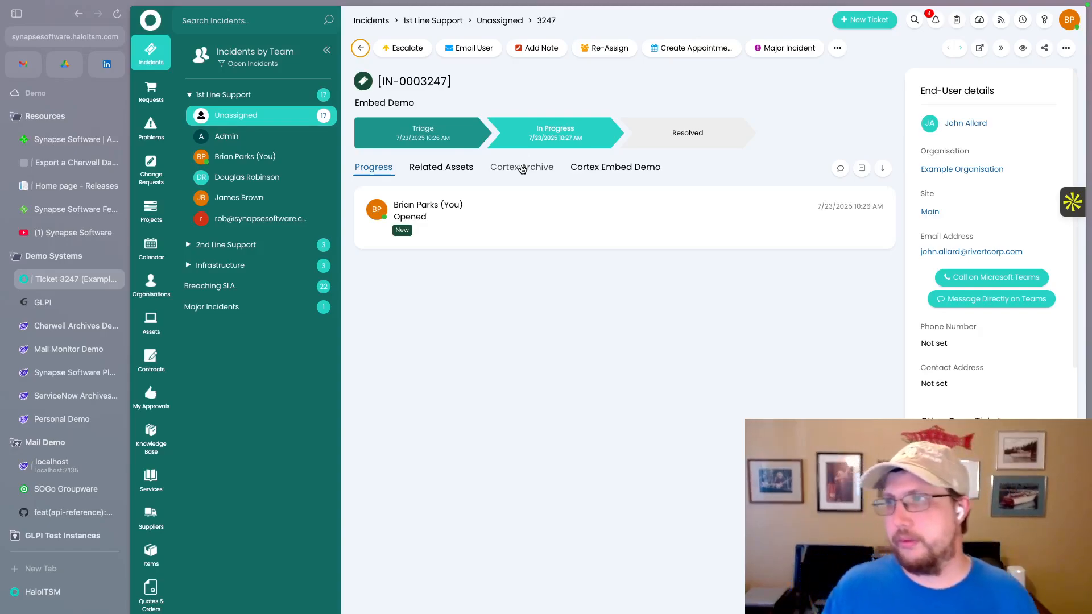
pyautogui.click(604, 173)
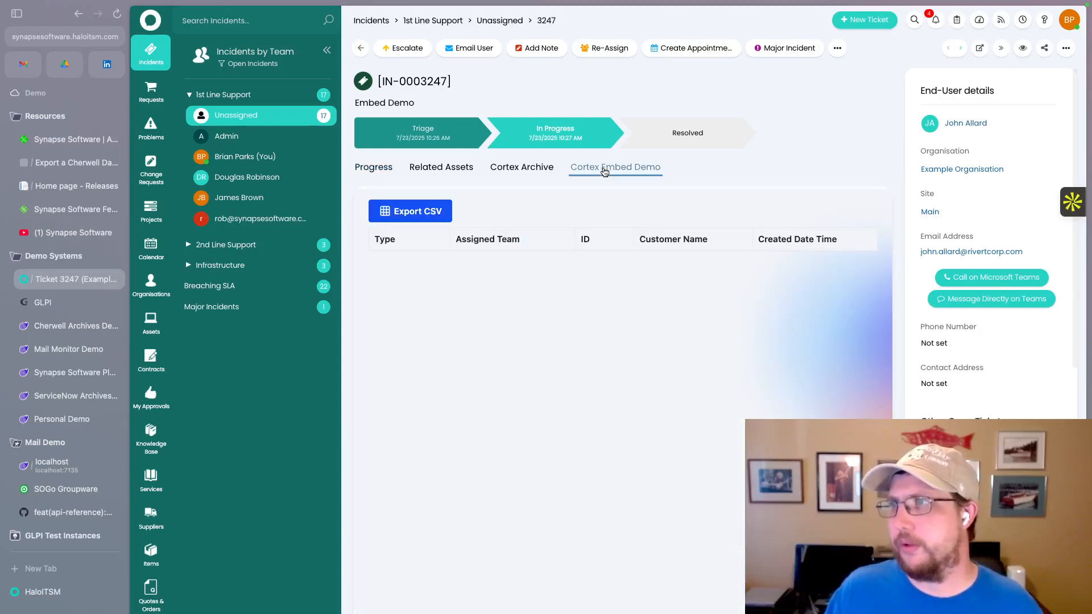